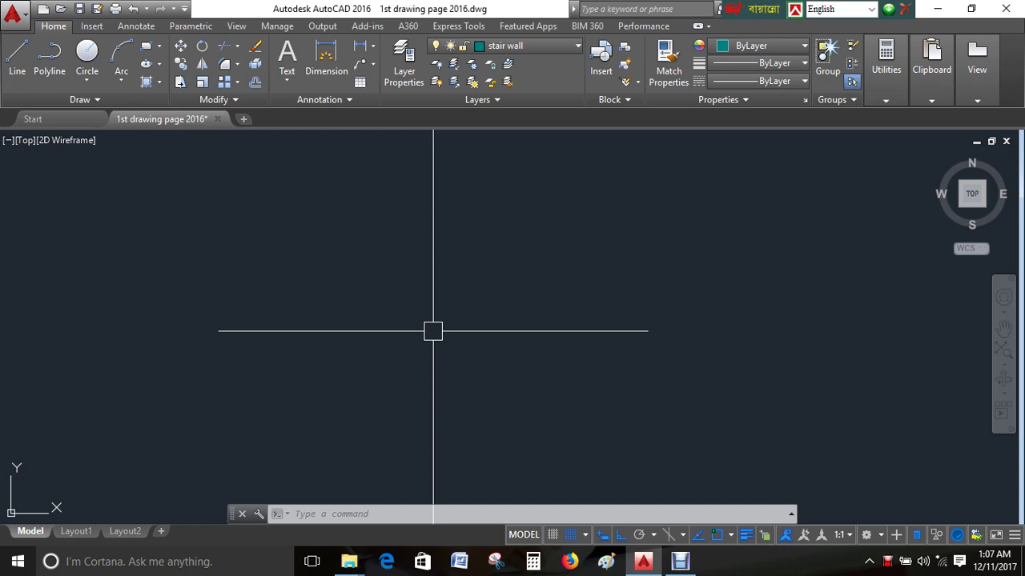
Step: Open the Layer Properties Manager with the LA command
text(LA)
key(Return)
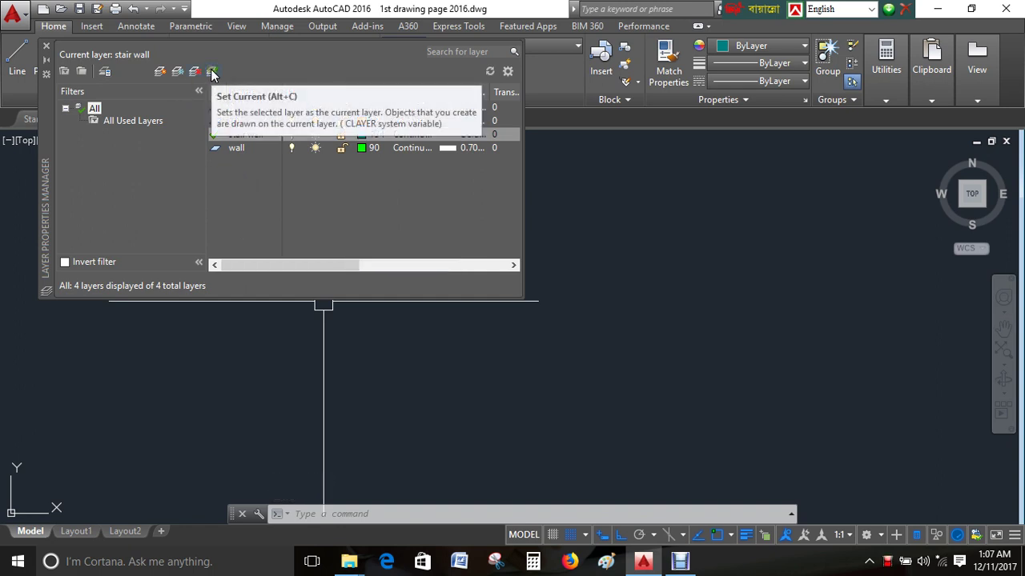
Step: Add three new layers to the drawing
click(161, 73)
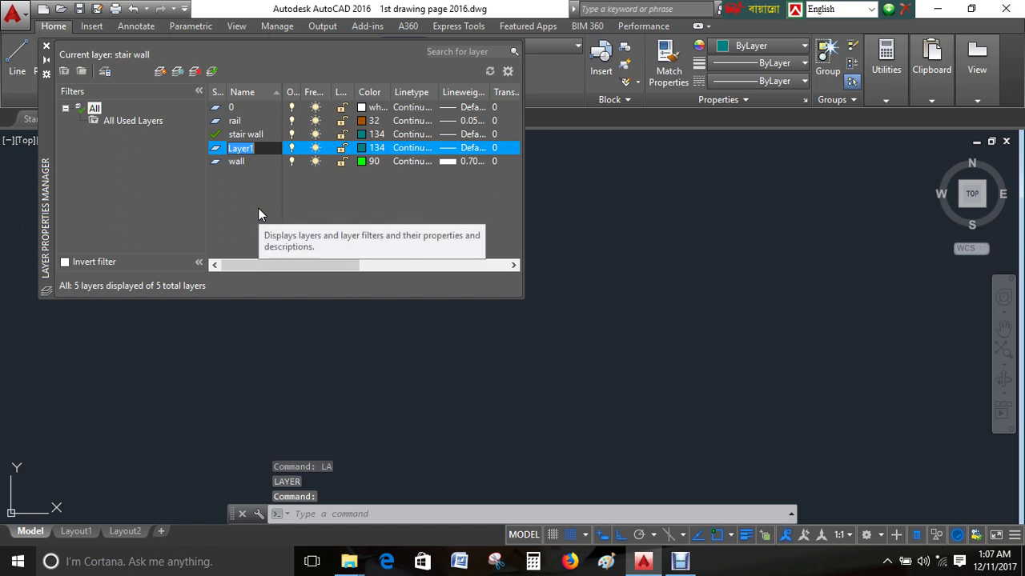
key(Return)
key(alt+n)
key(alt+n)
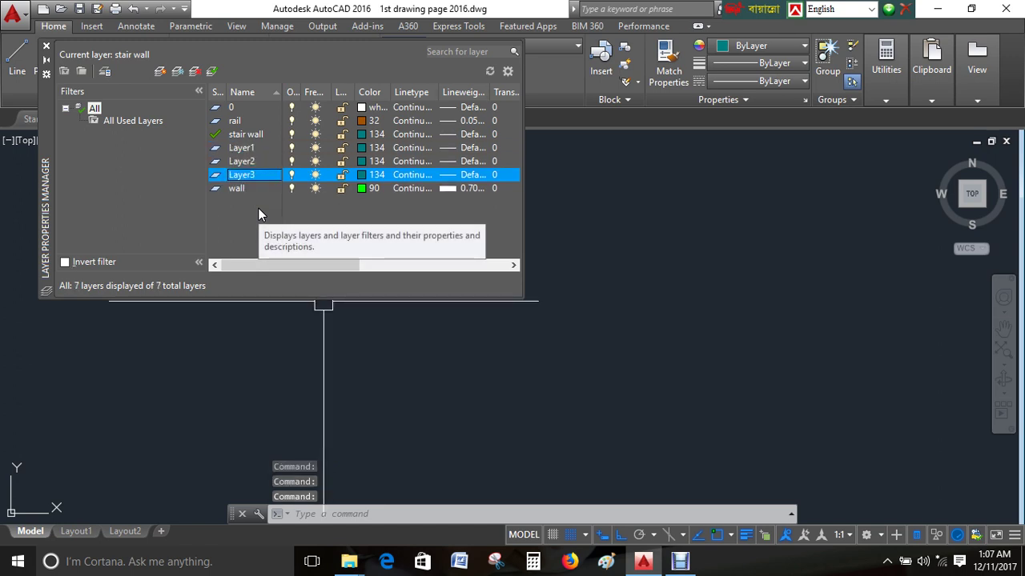
click(265, 213)
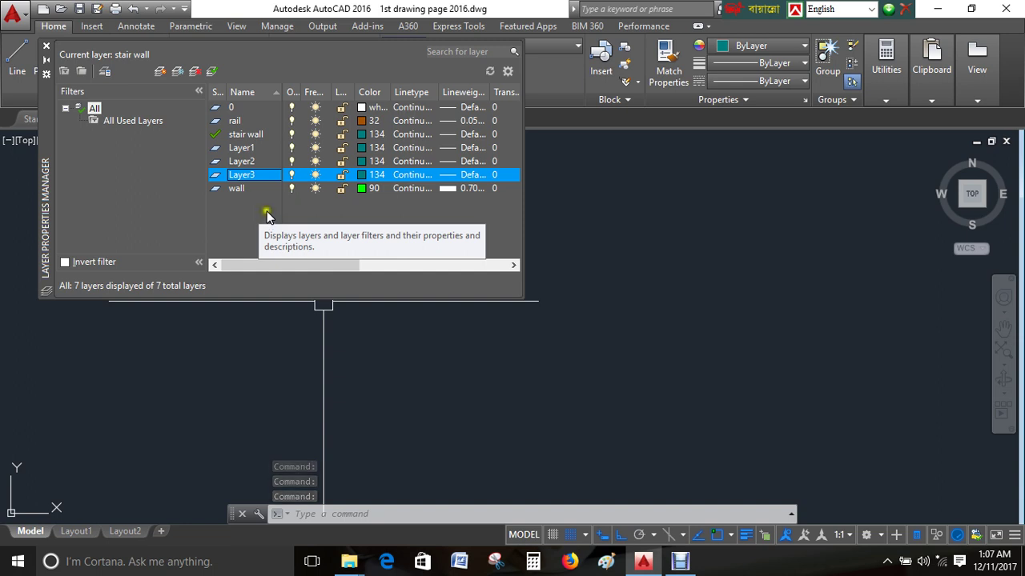
Step: Rename Layer1 to column and give it red colour 10
click(251, 151)
text(colum)
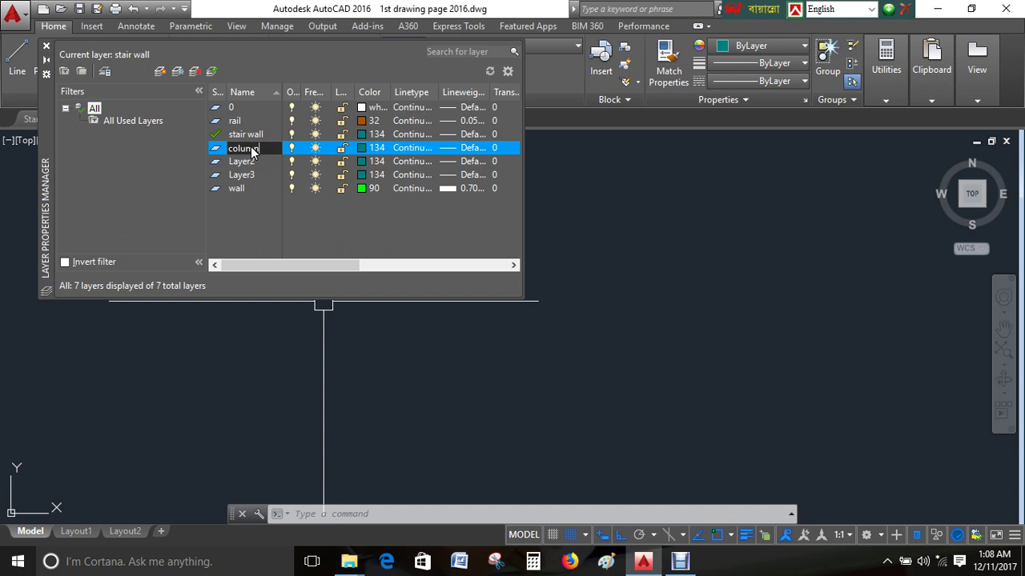
text(n)
click(363, 148)
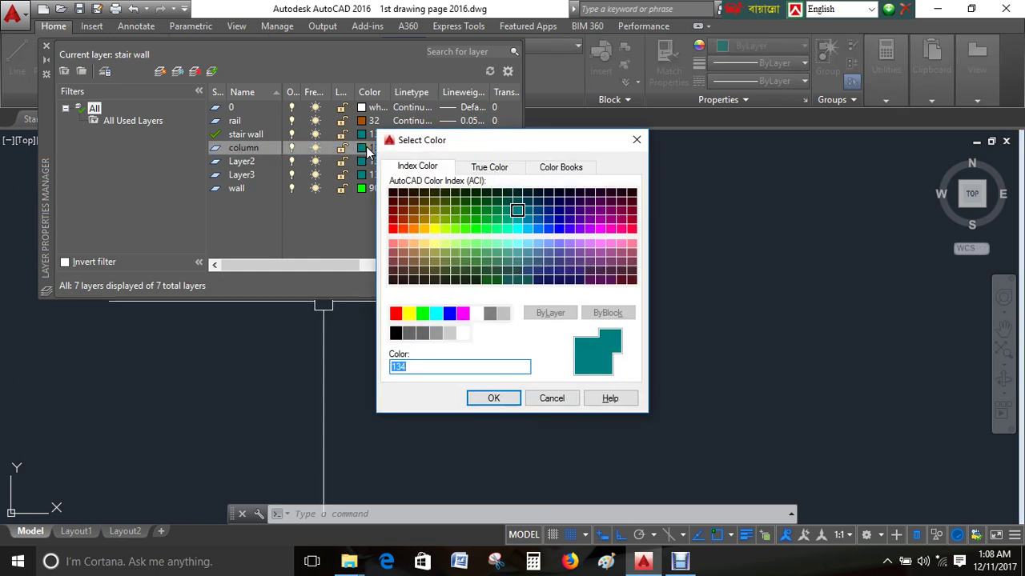
click(392, 229)
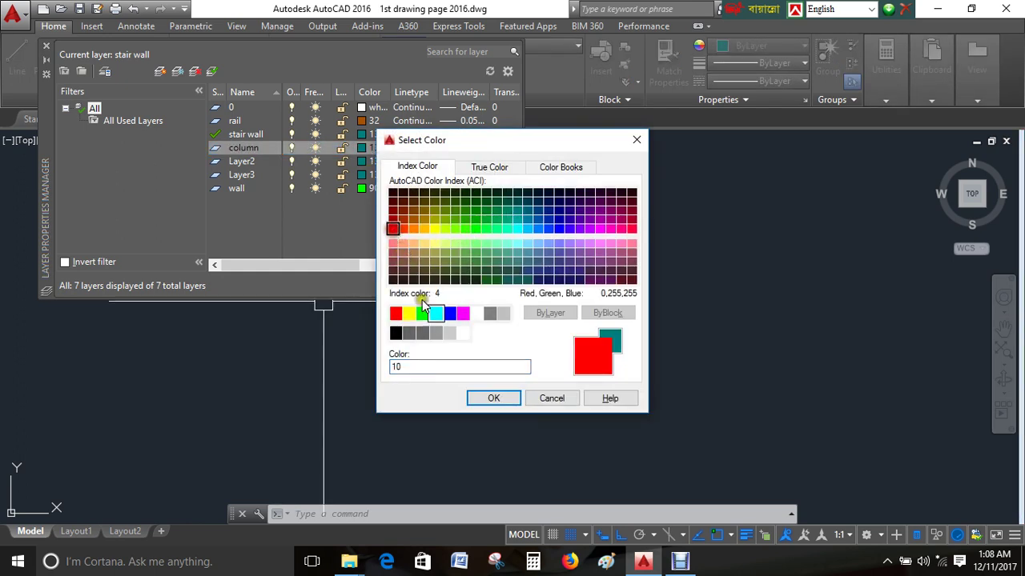
click(493, 399)
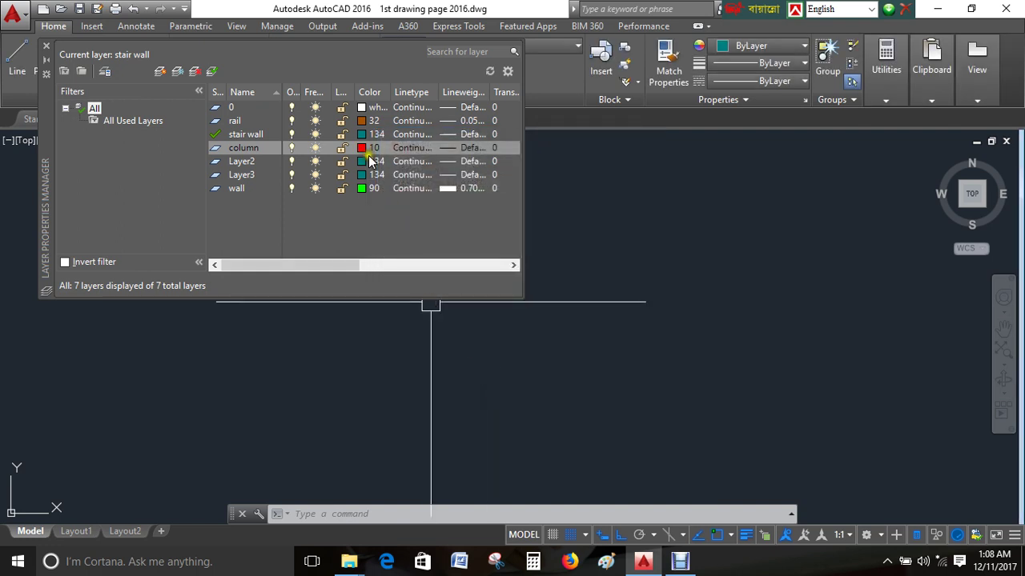
Step: Set the column layer's lineweight to 0.70 mm
click(470, 153)
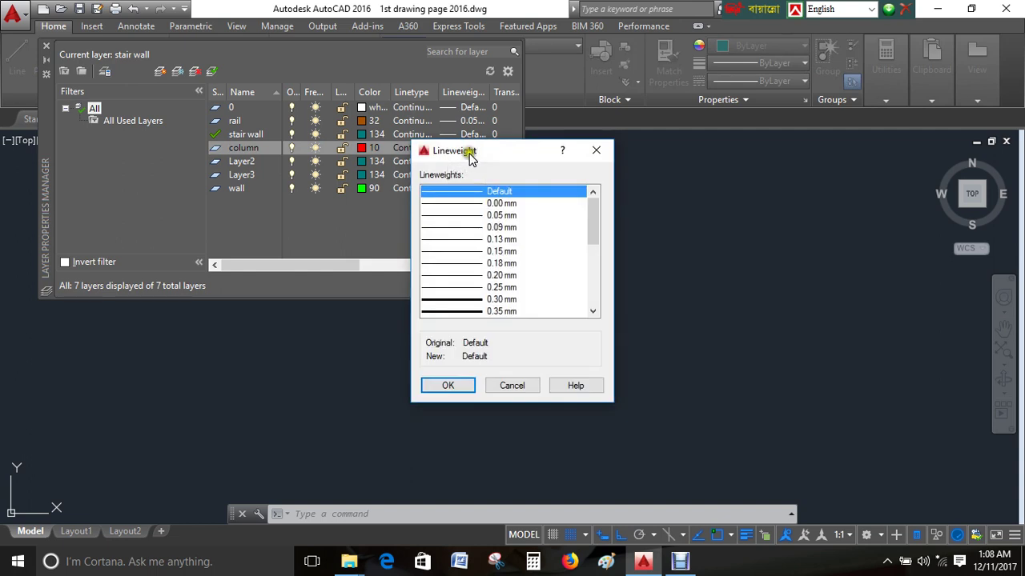
scroll(506, 298, down, 2)
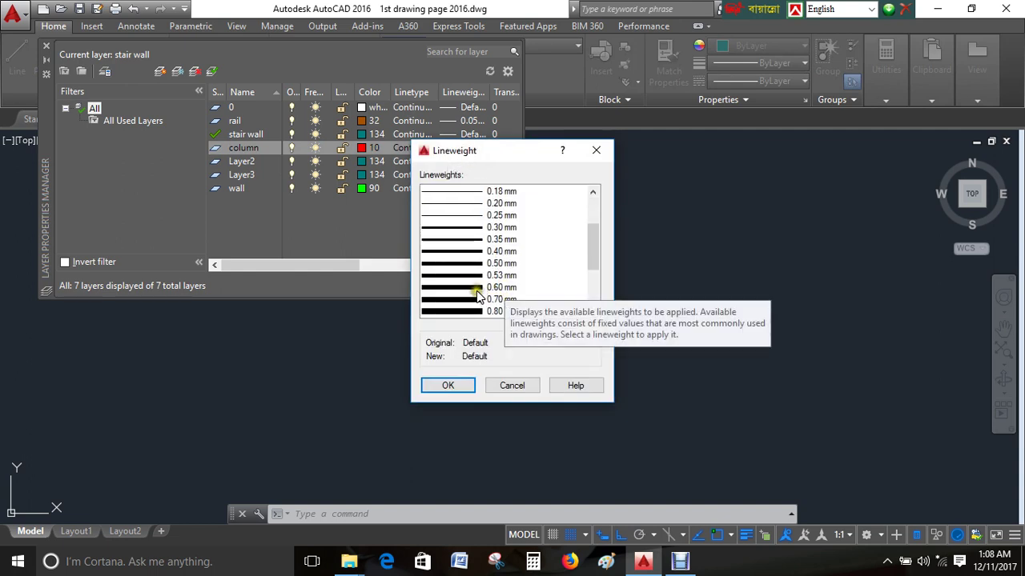
click(478, 301)
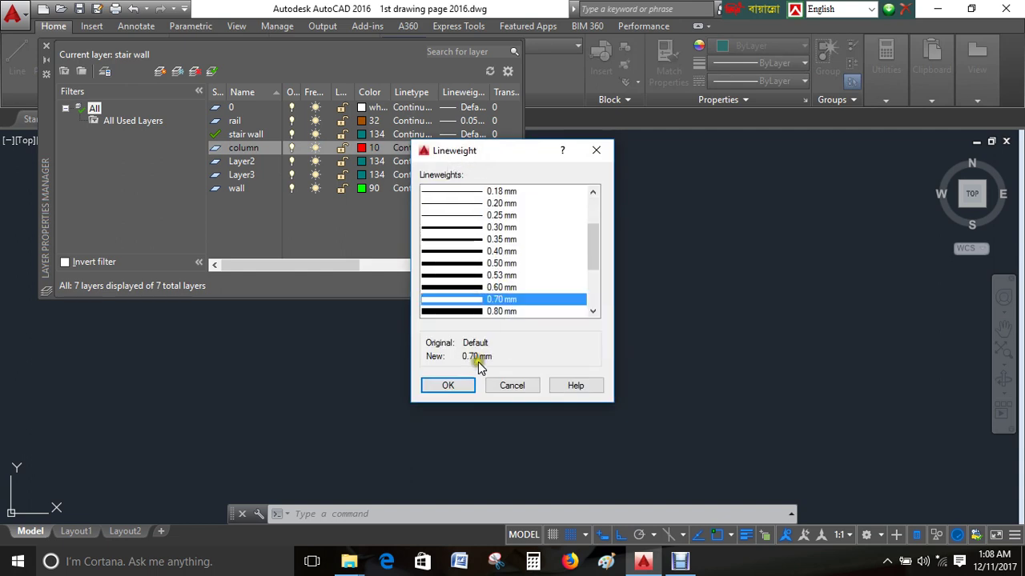
click(450, 385)
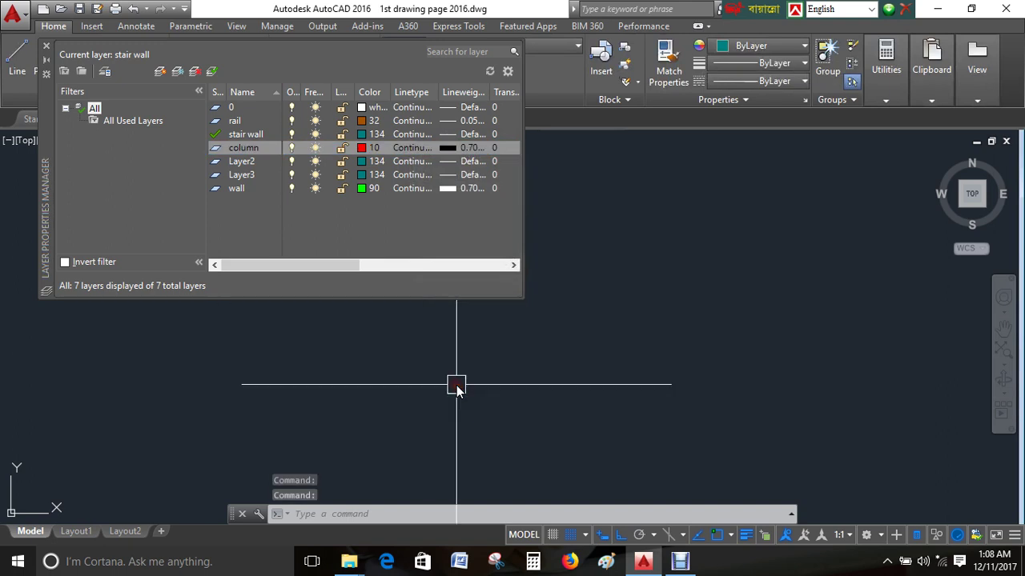
click(244, 163)
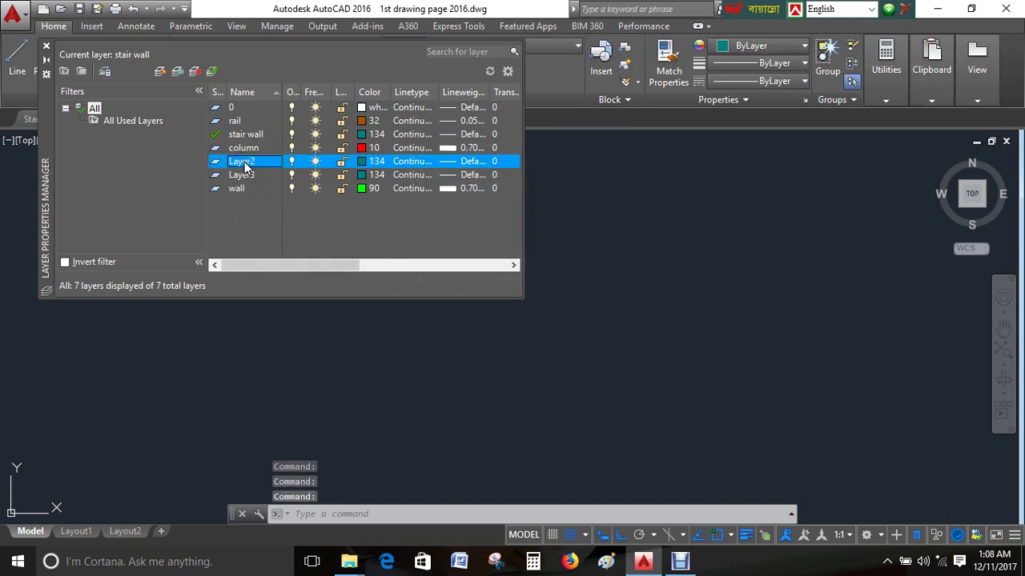
Step: Rename Layer2 to door with colour 32, and begin renaming Layer3 to window
click(244, 162)
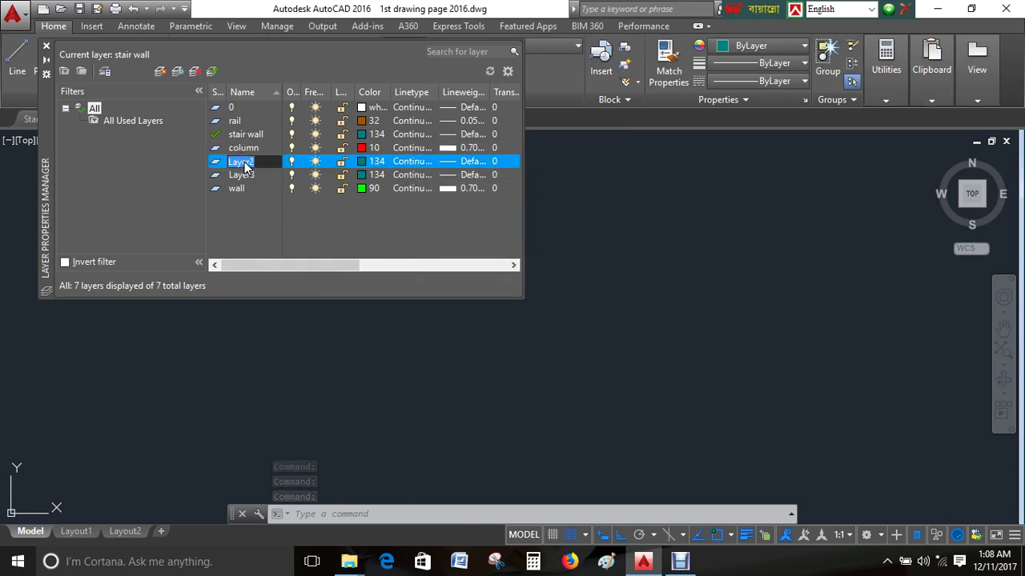
text(door)
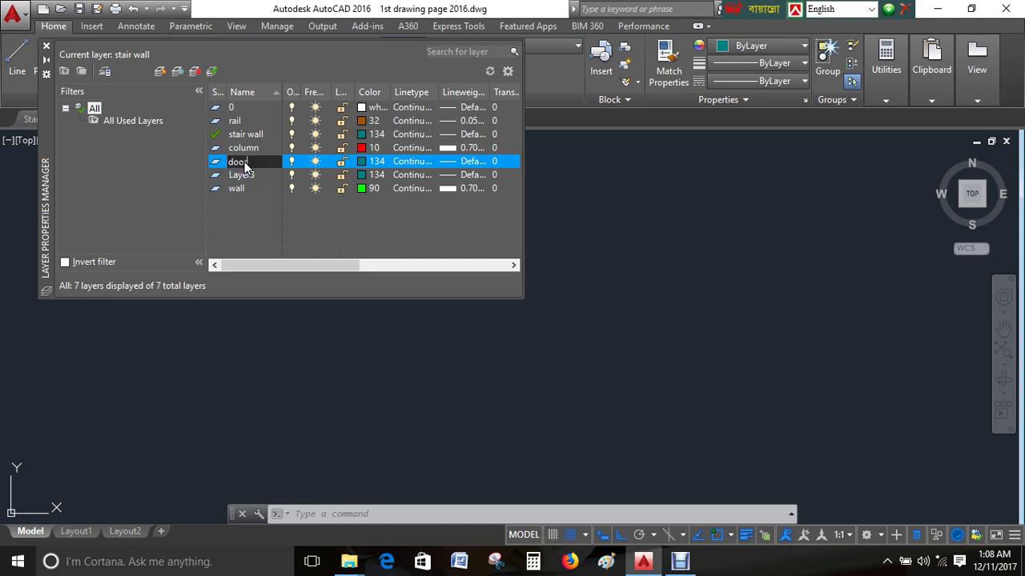
click(365, 162)
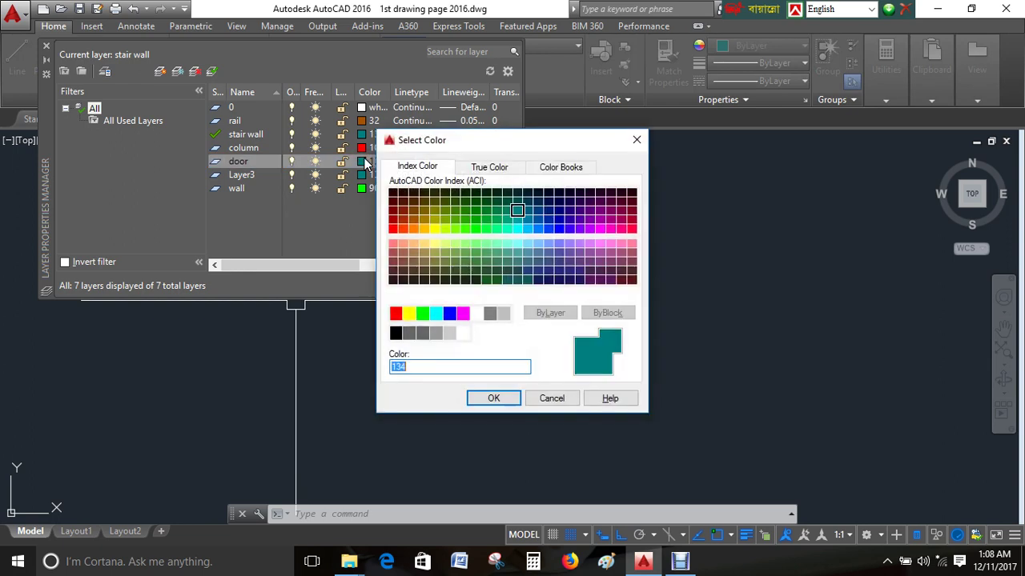
click(412, 221)
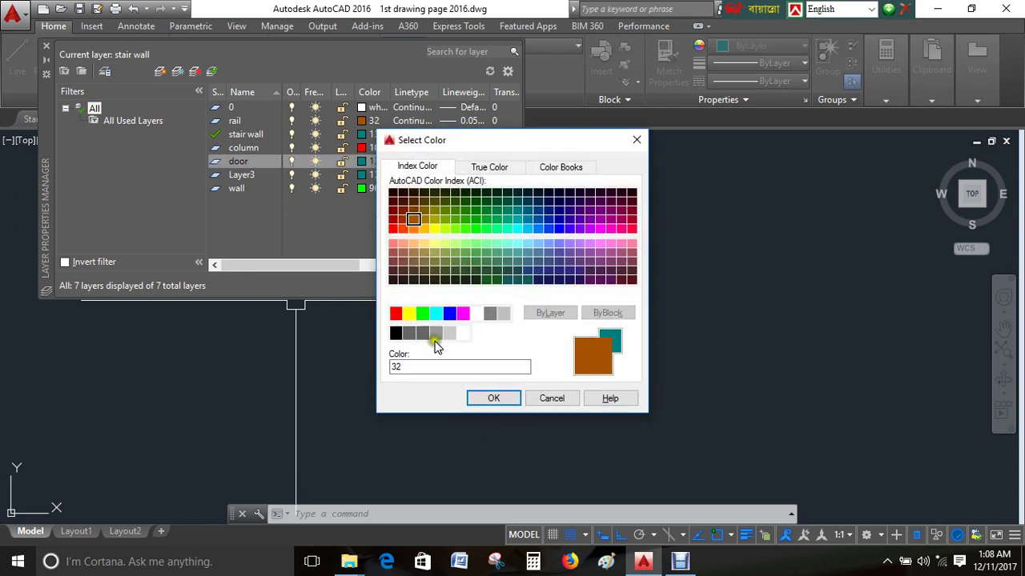
click(473, 230)
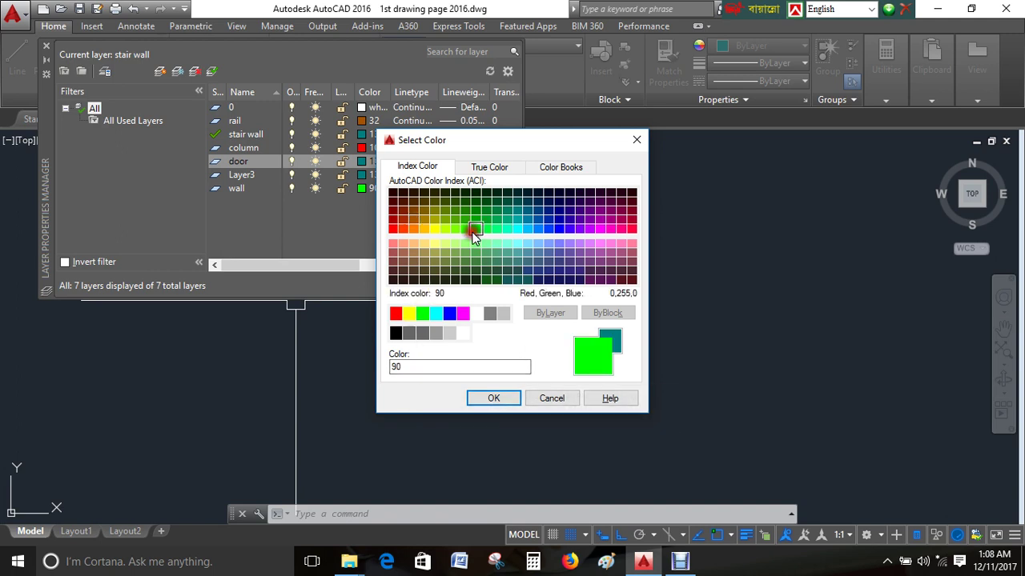
click(412, 367)
key(BackSpace)
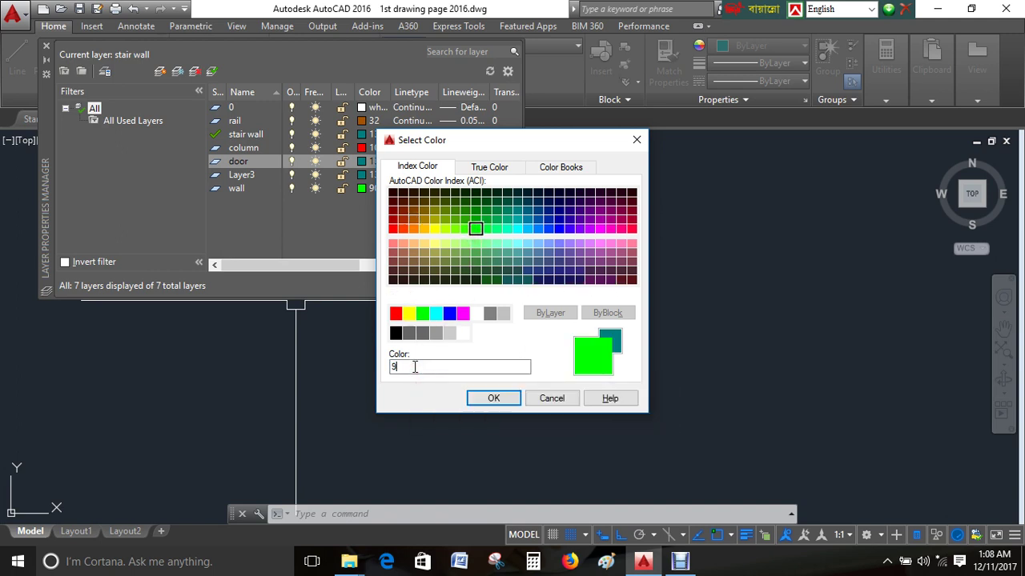
key(BackSpace)
click(493, 397)
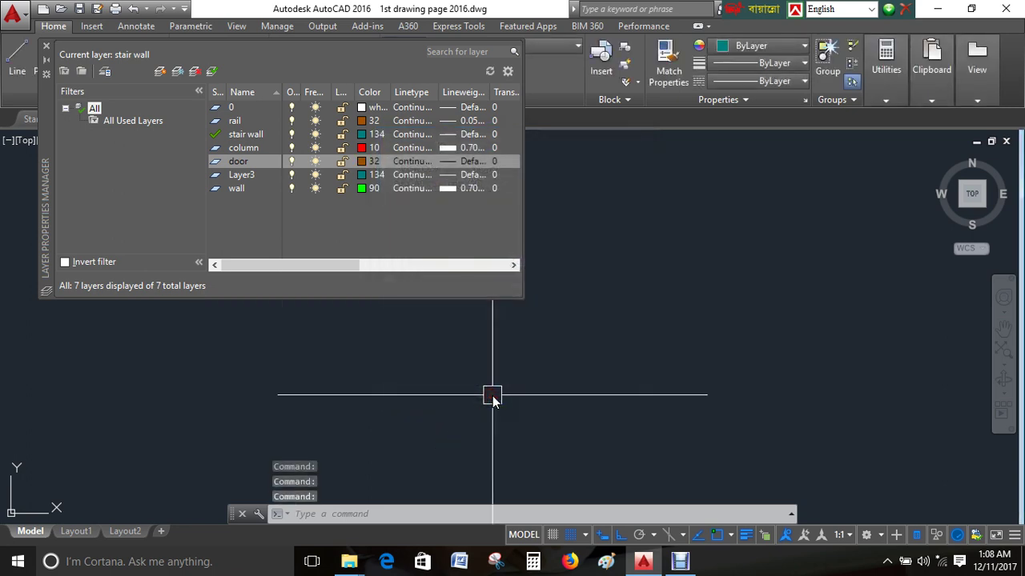
click(250, 178)
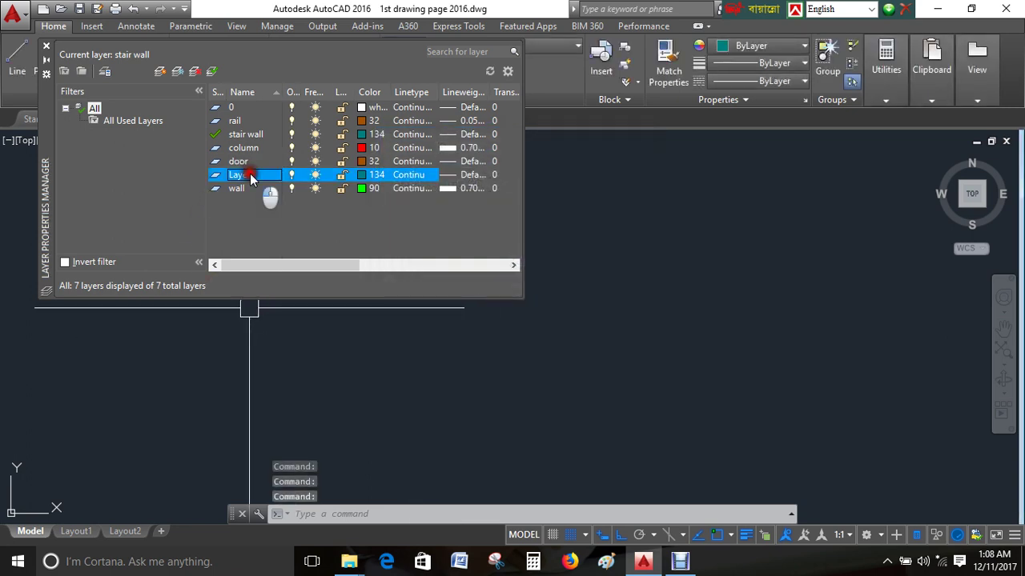
click(250, 177)
text(window)
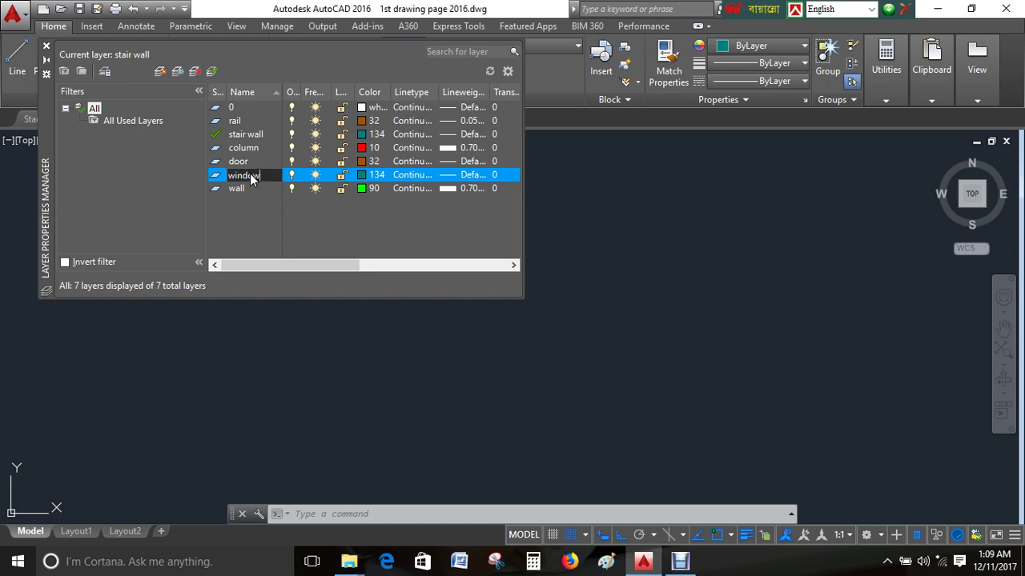
Step: Set the window layer's colour to blue, colour 160
click(360, 175)
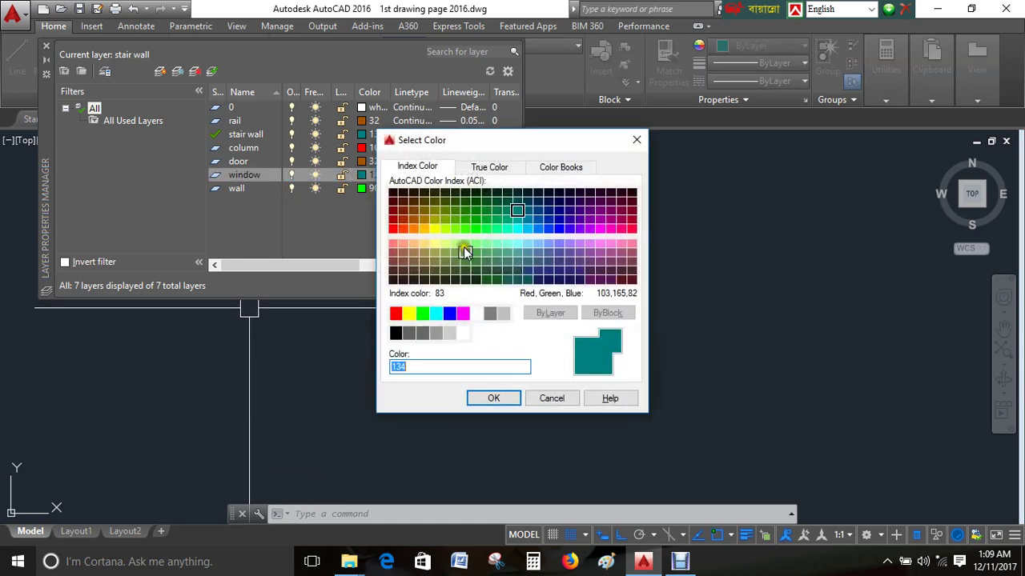
click(548, 229)
click(494, 398)
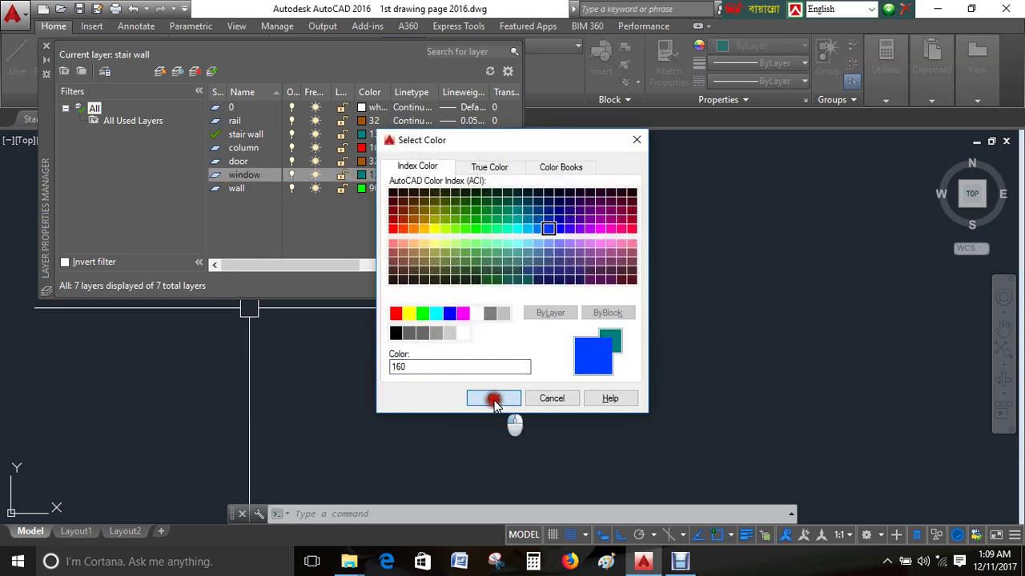
click(240, 190)
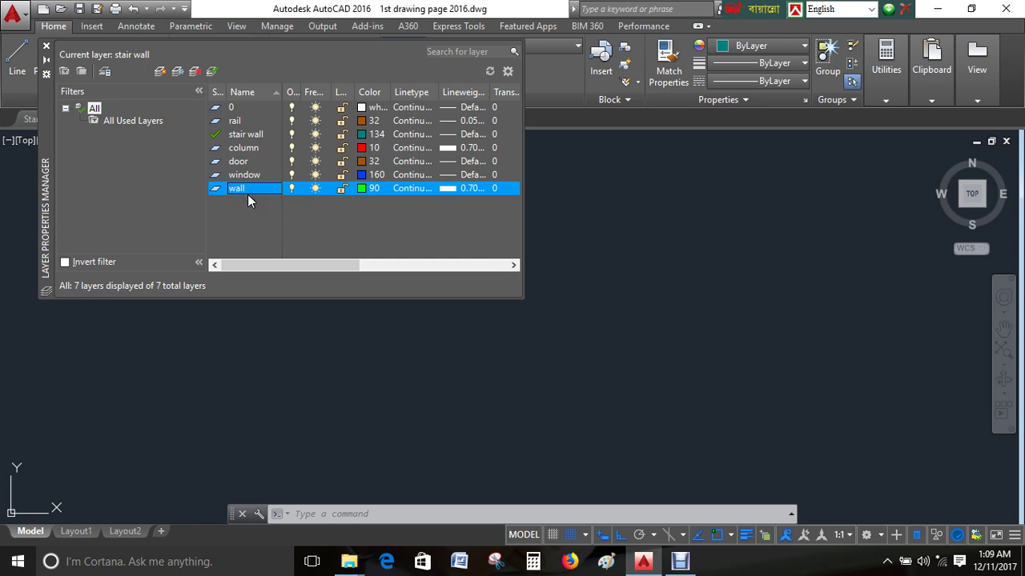
click(247, 192)
Step: Give the wall layer cyan colour 130 and a 0.30 mm lineweight
click(359, 189)
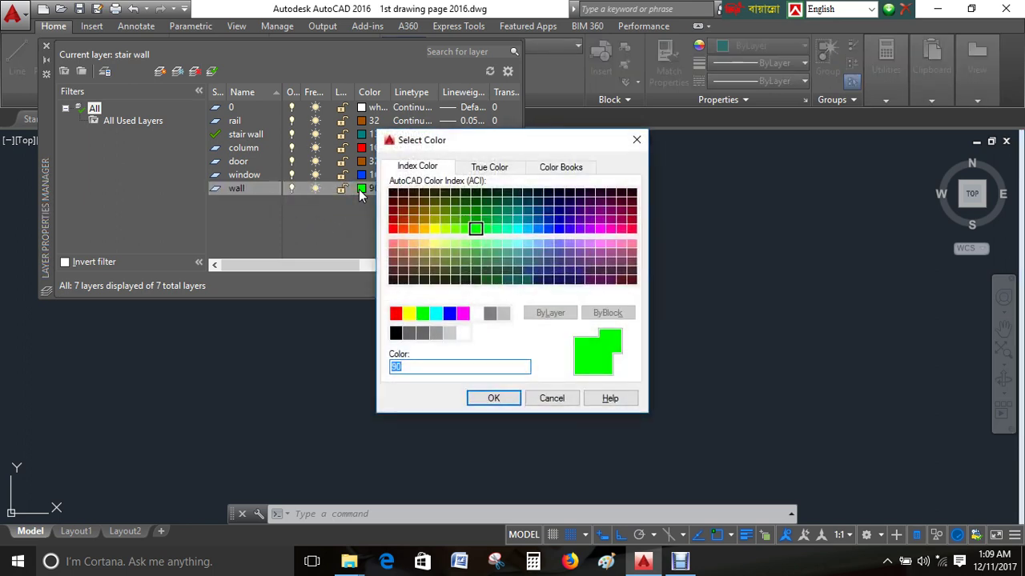
click(518, 230)
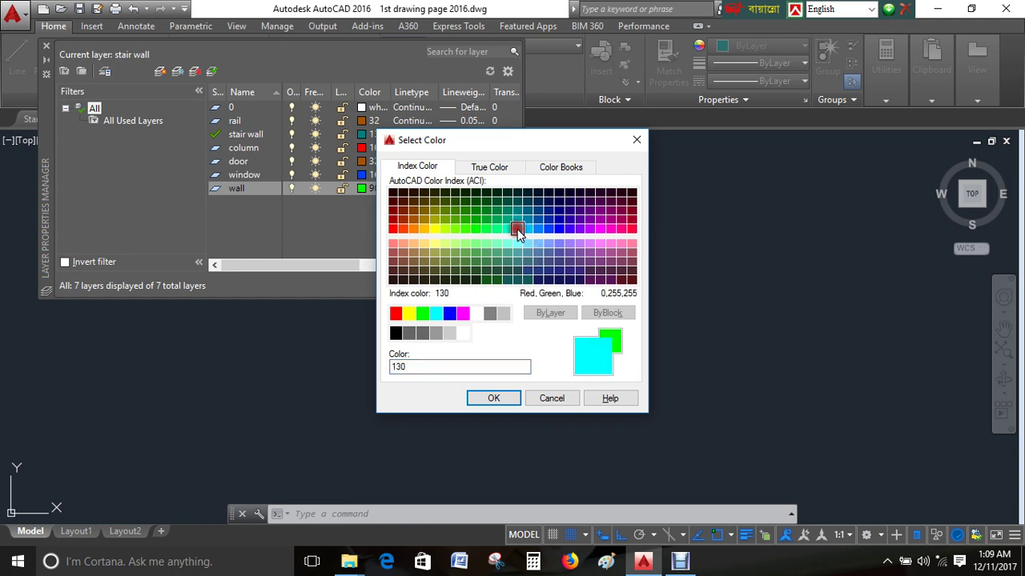
click(494, 398)
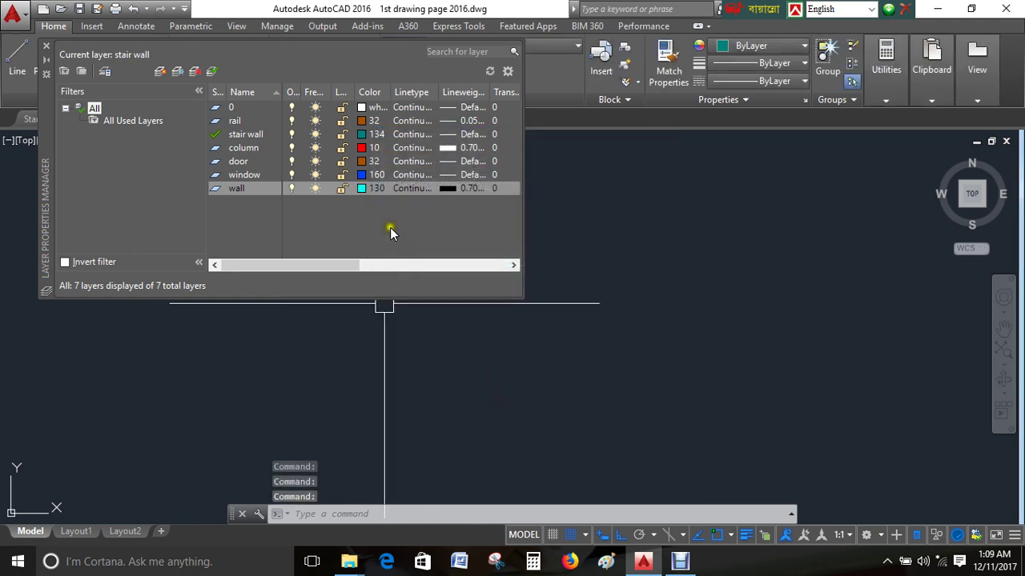
click(449, 191)
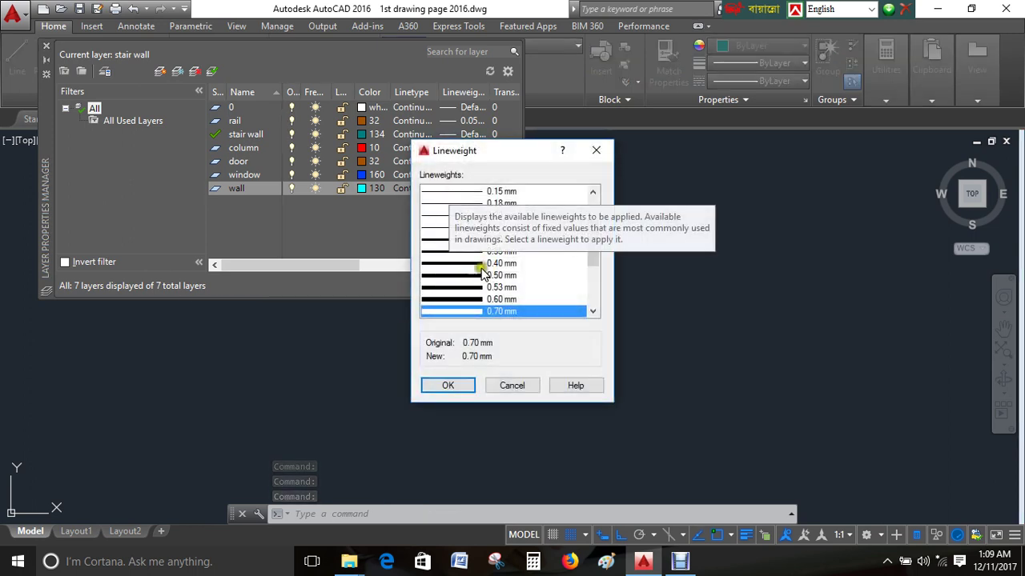
click(438, 238)
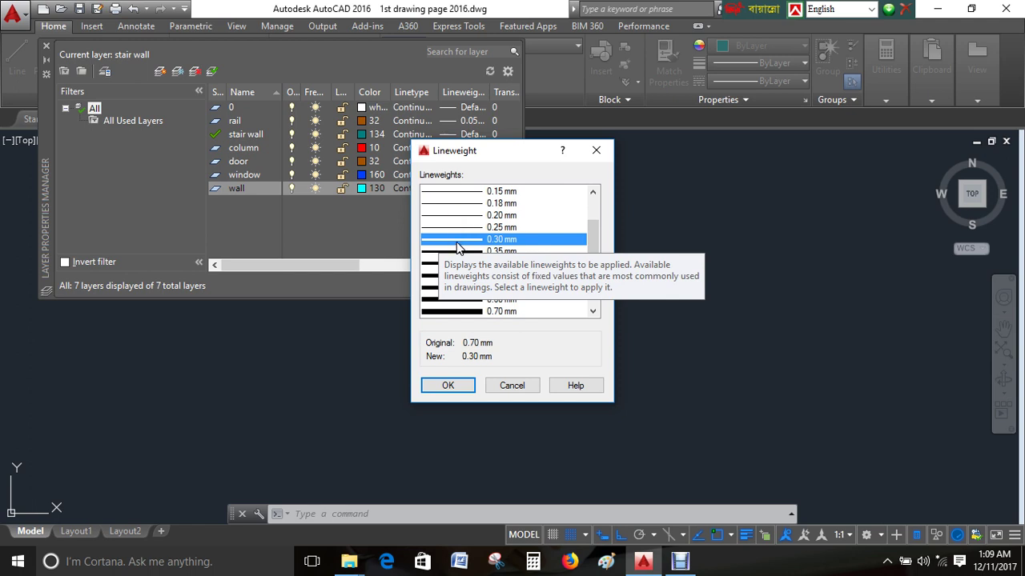
click(457, 387)
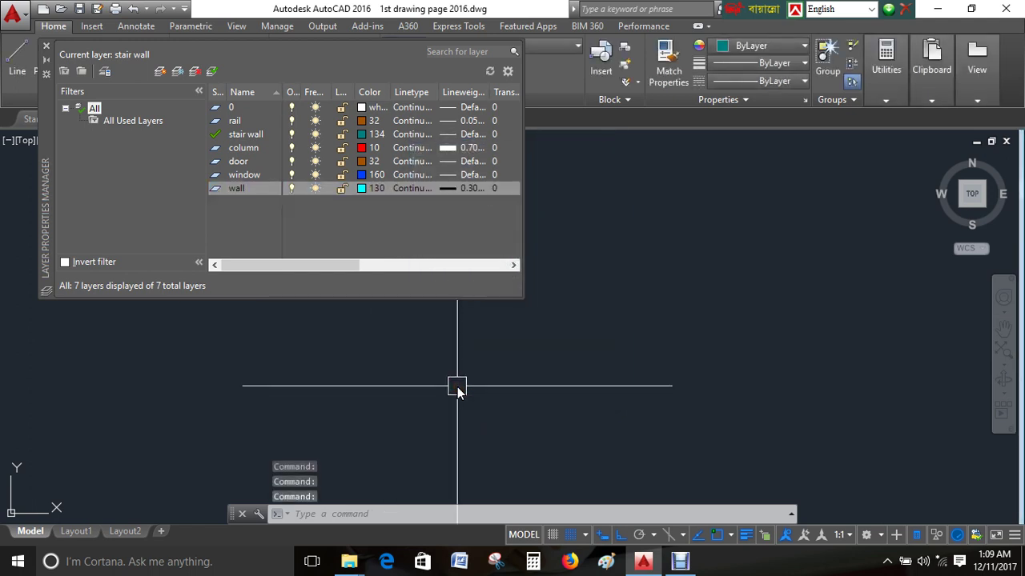
Step: Close the layer manager and draw the first two horizontal lines with L
click(49, 44)
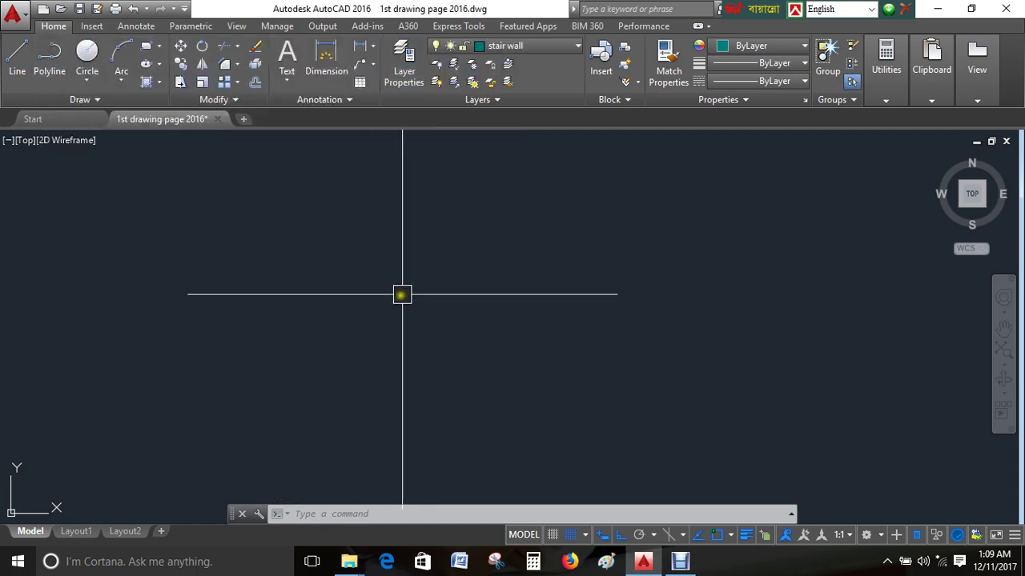
text(l)
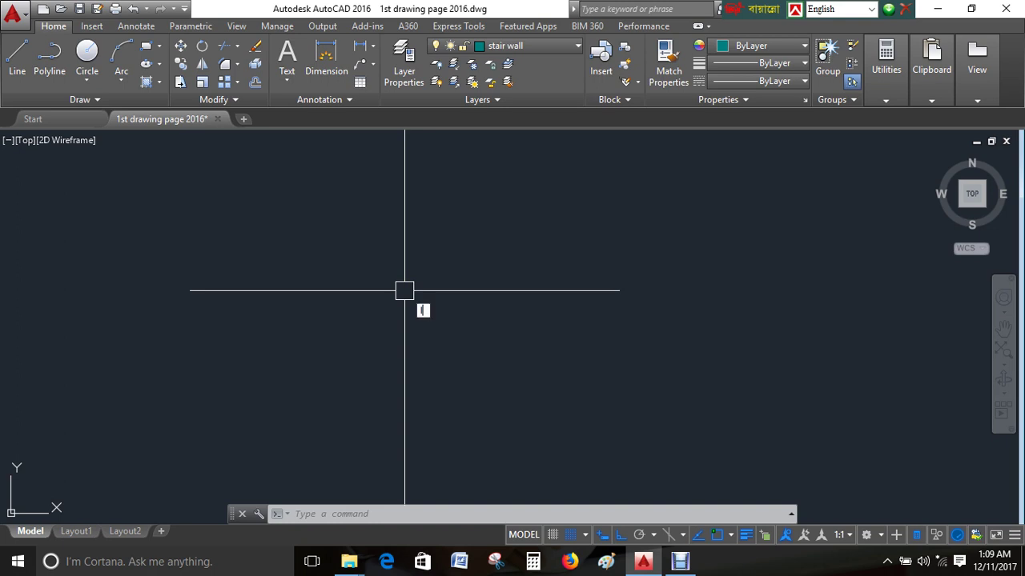
key(Return)
click(369, 279)
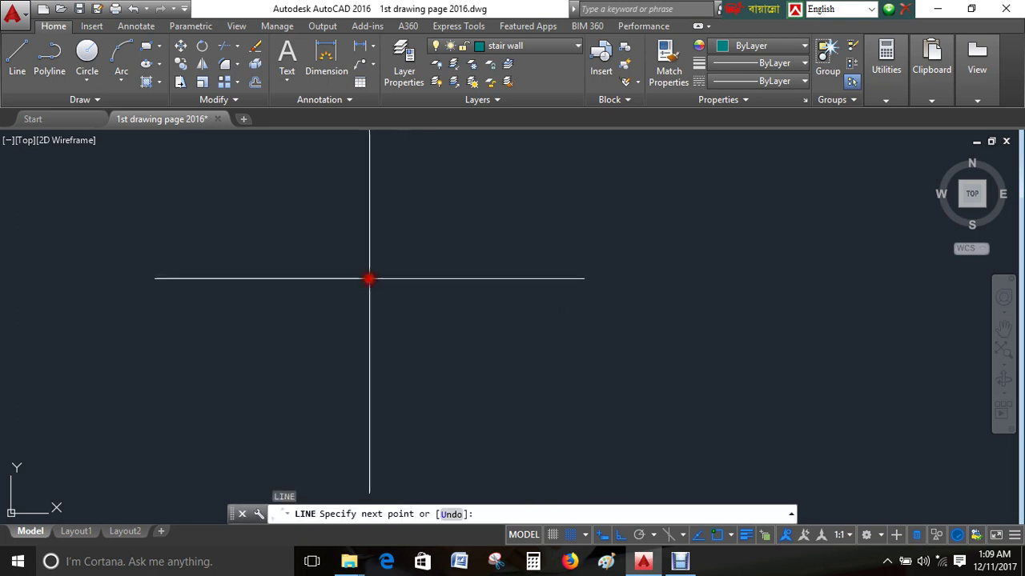
click(513, 278)
key(Return)
key(Return)
click(456, 342)
click(649, 340)
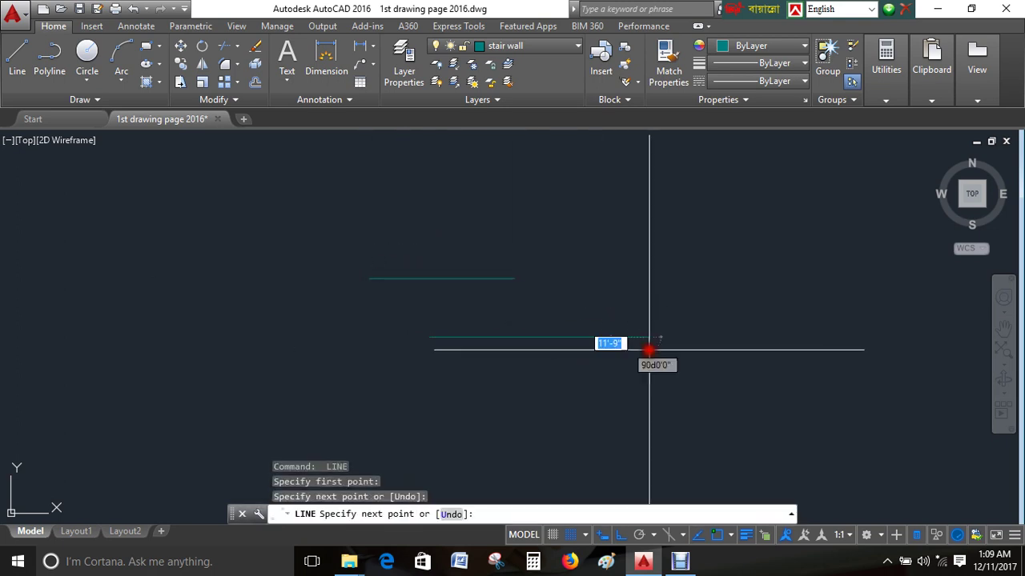
Step: Draw the top, right-hand and bottom horizontal lines, then select the bottom line
key(Return)
key(Return)
click(489, 228)
click(649, 245)
key(Return)
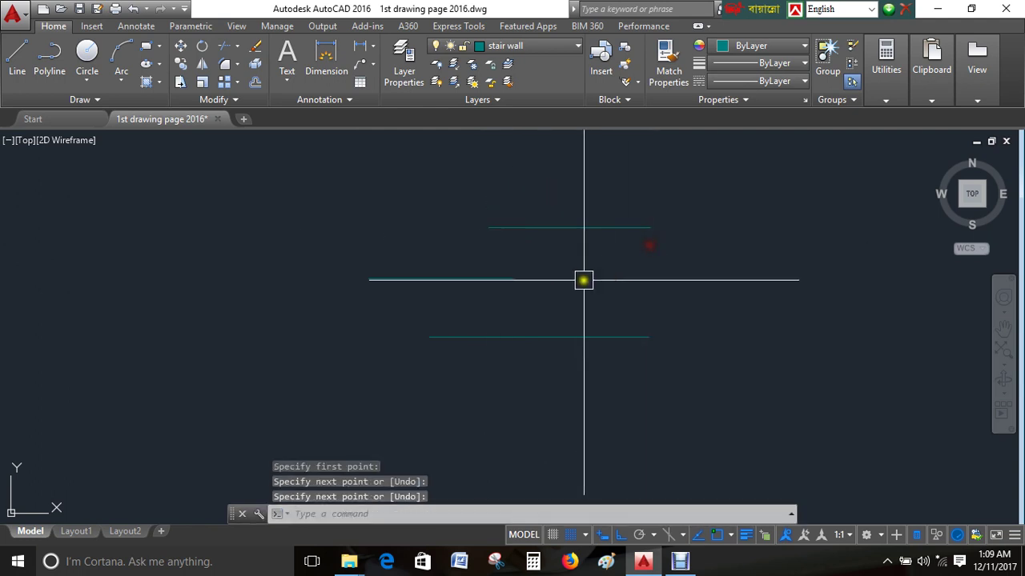
key(Return)
click(583, 279)
click(736, 288)
key(Return)
key(Return)
click(605, 380)
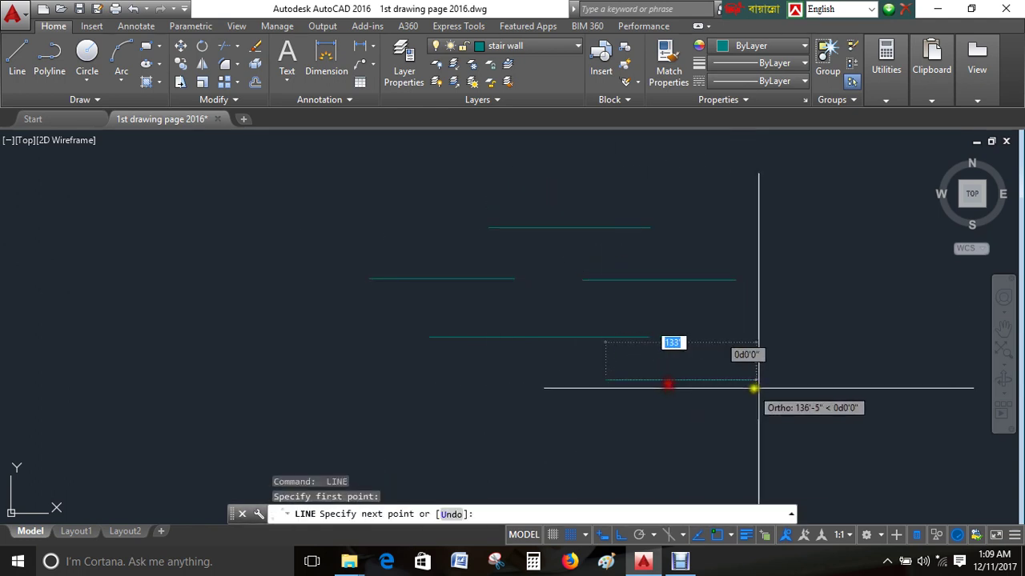
click(791, 380)
key(Return)
click(673, 394)
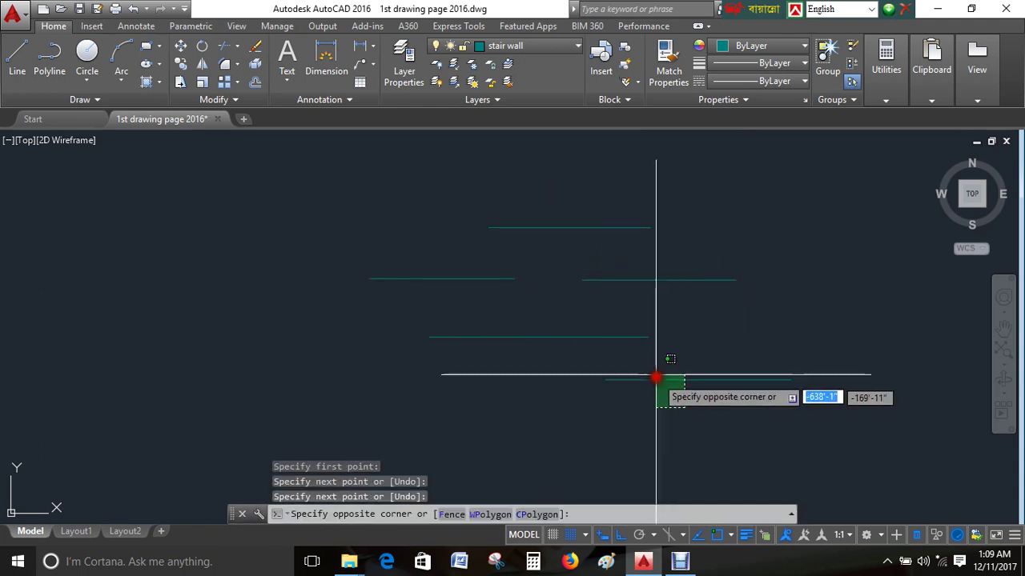
click(656, 373)
Step: Put the bottom line on the door layer and the right middle line on wall
click(543, 47)
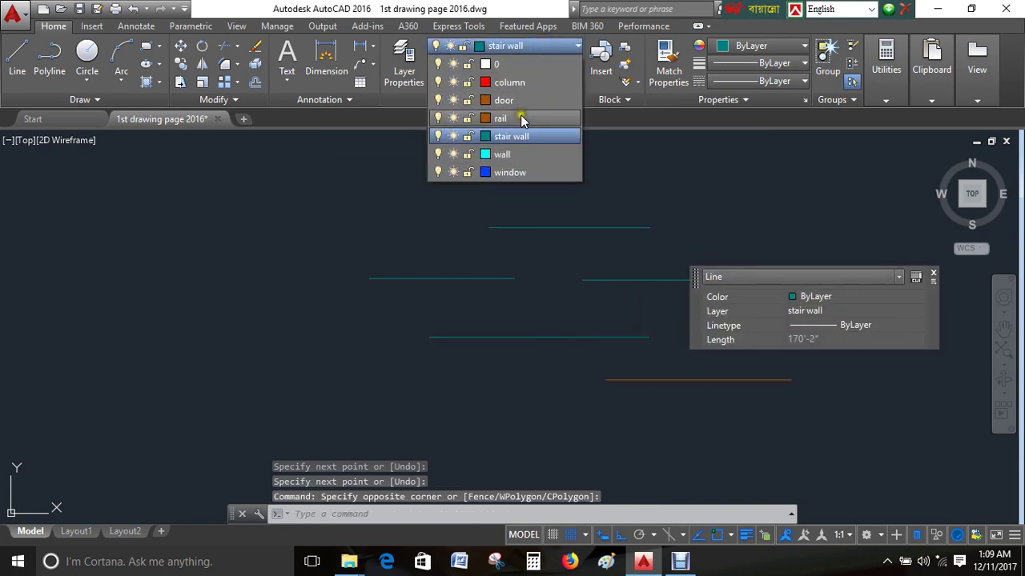
click(516, 104)
key(Escape)
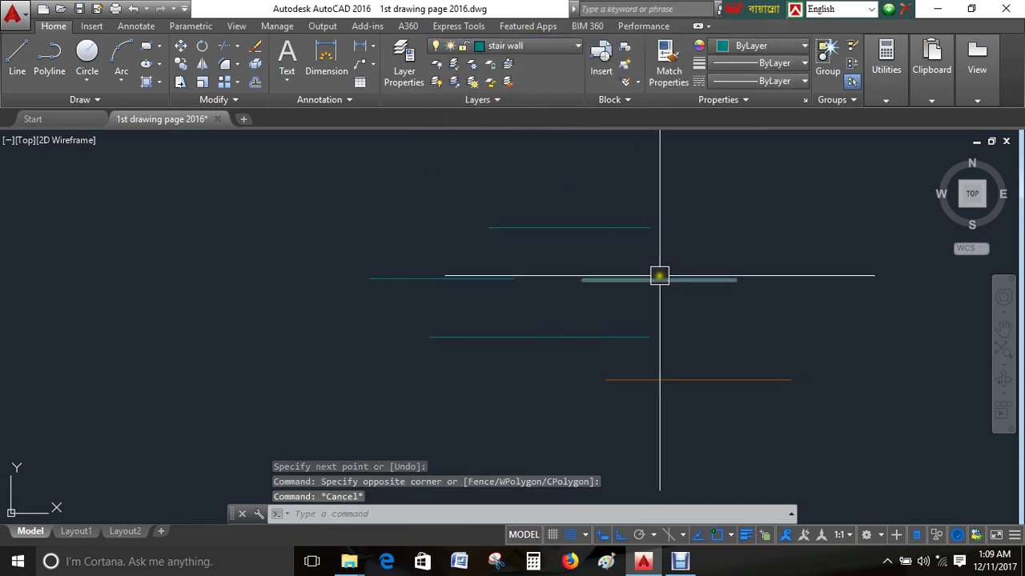
click(656, 279)
click(517, 45)
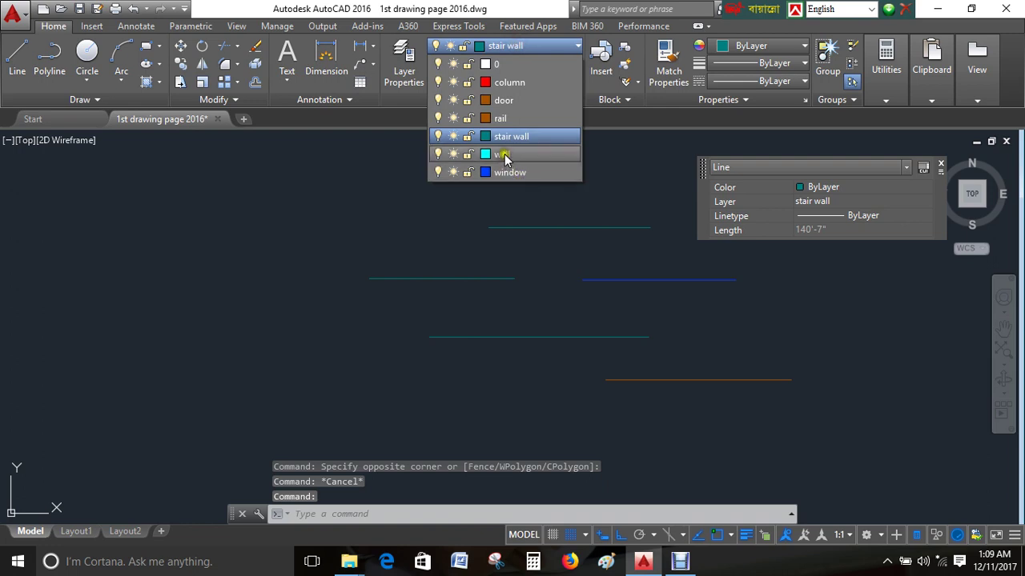
click(504, 154)
key(Escape)
Step: Move the left middle line and the lower line to the window layer
click(488, 281)
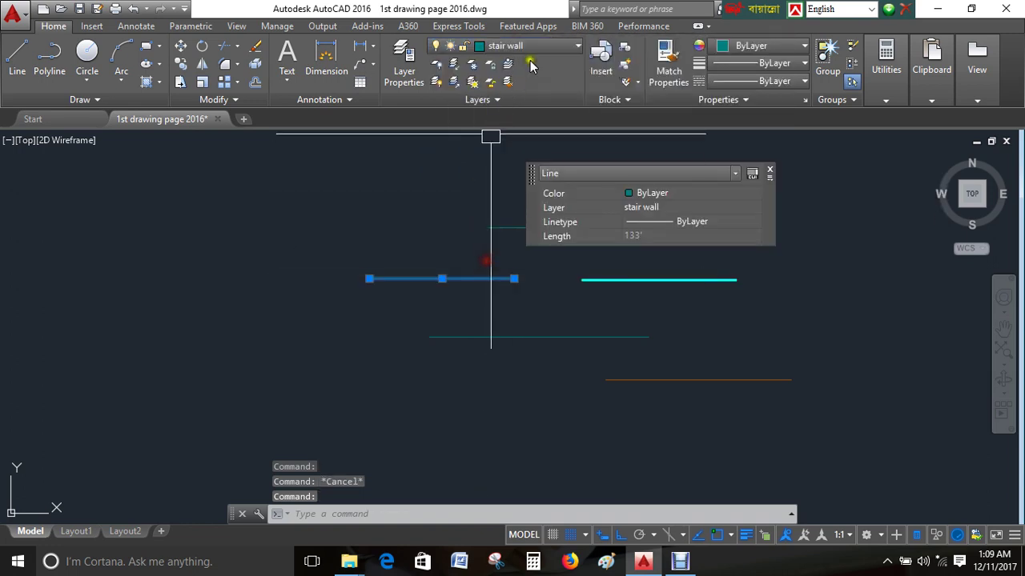
click(536, 45)
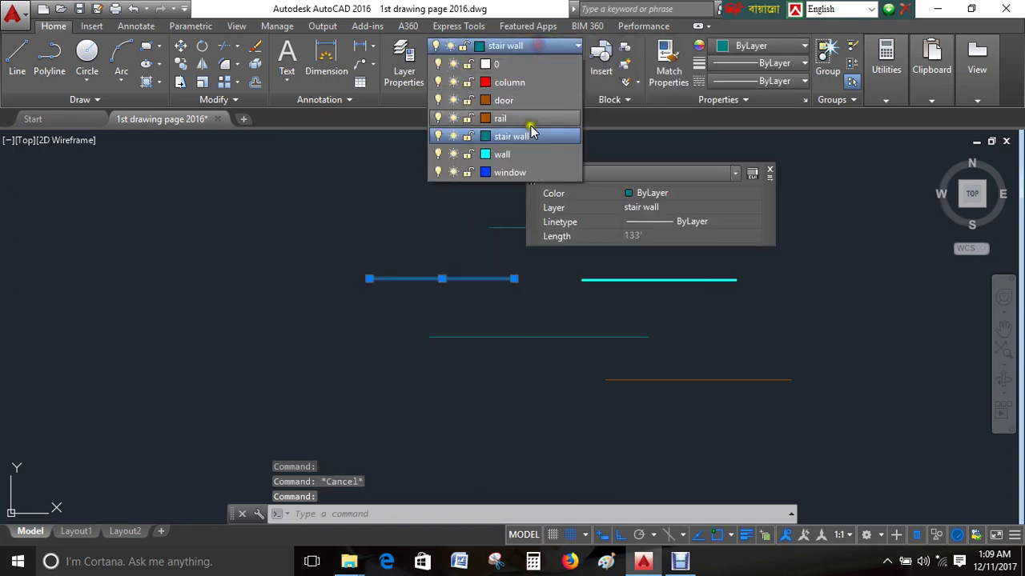
click(517, 82)
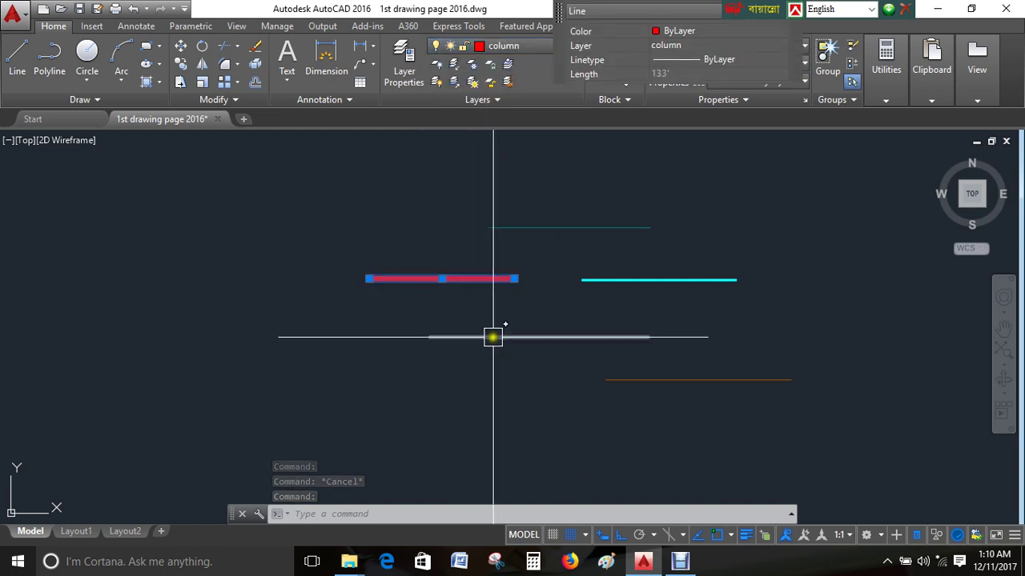
click(491, 337)
click(510, 48)
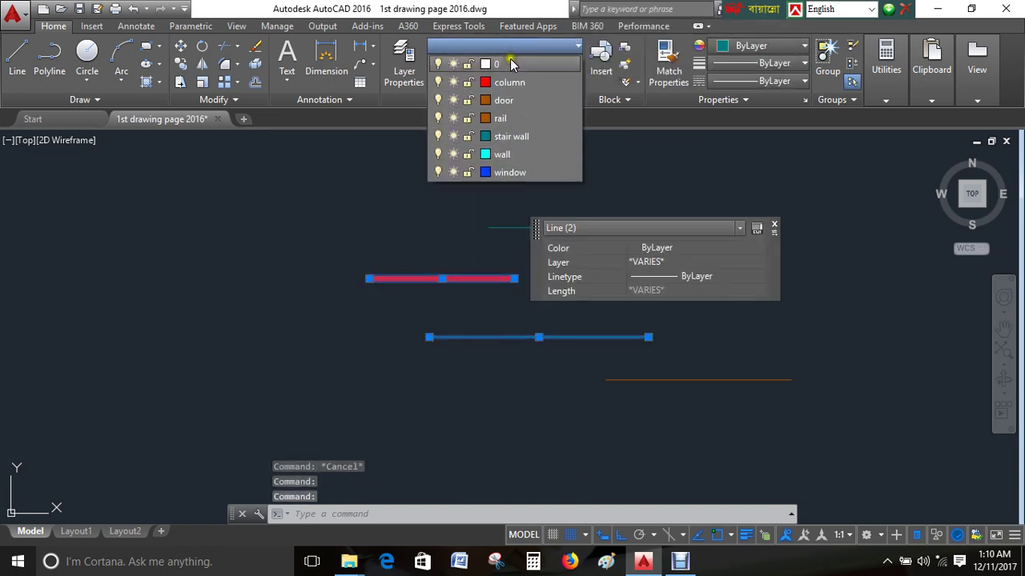
click(513, 172)
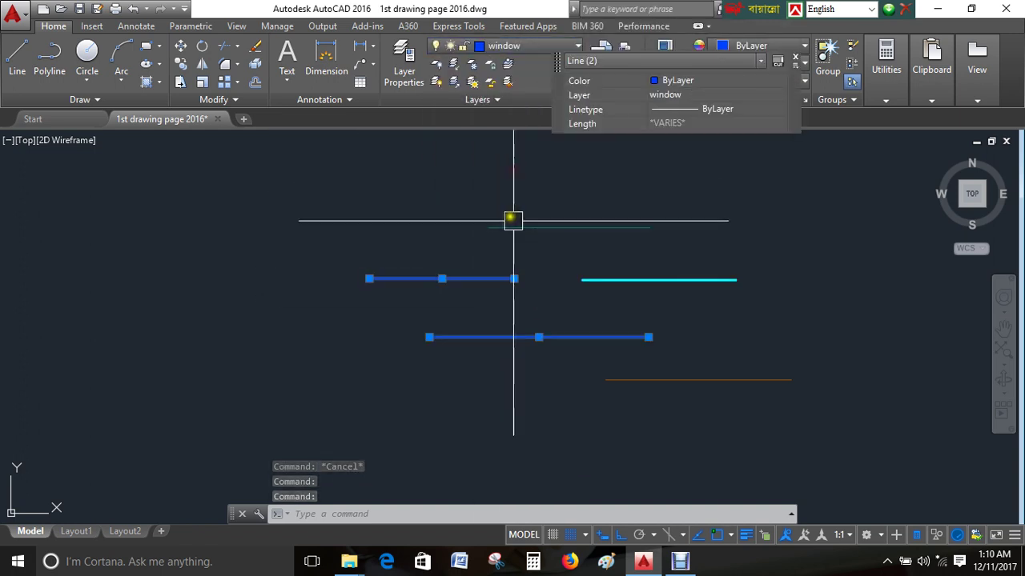
key(Escape)
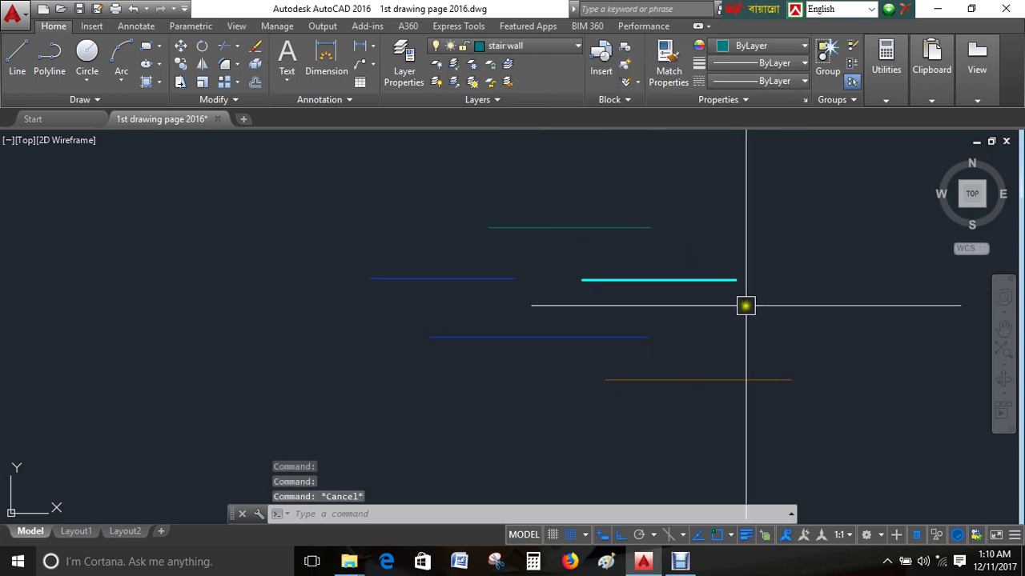
Step: Select each line in turn to check its assigned layer
click(692, 285)
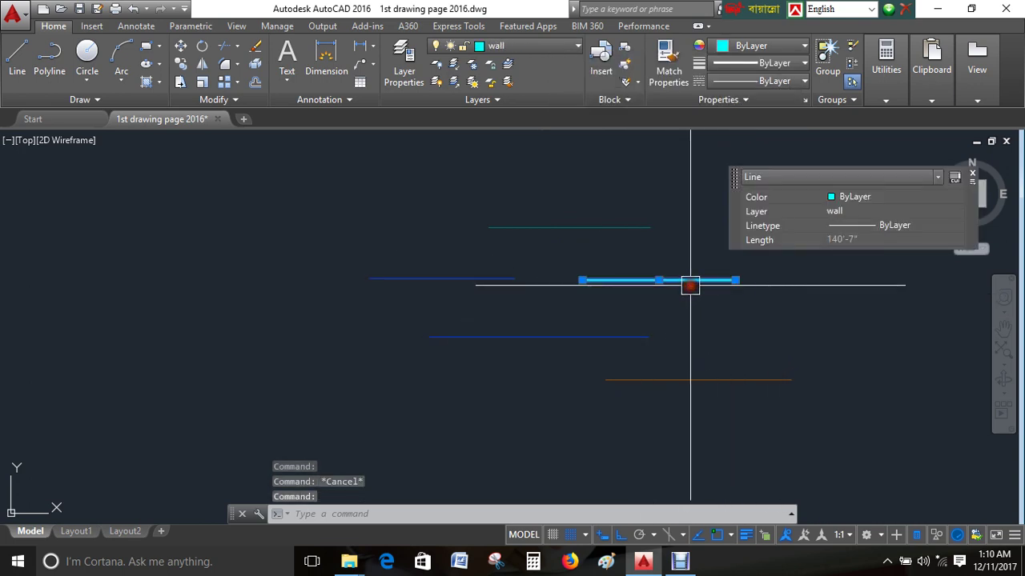
key(Escape)
click(553, 228)
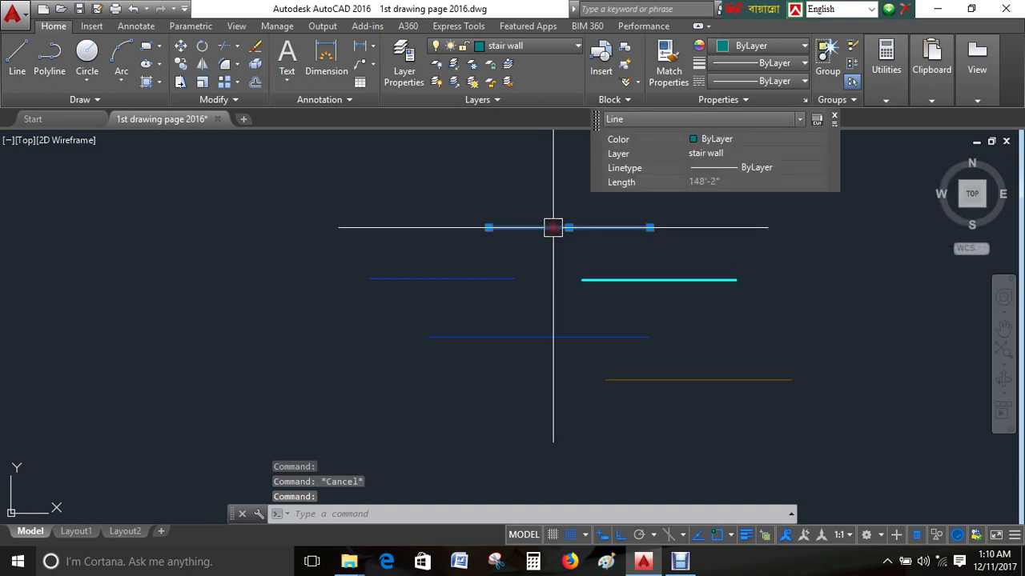
key(Escape)
click(442, 277)
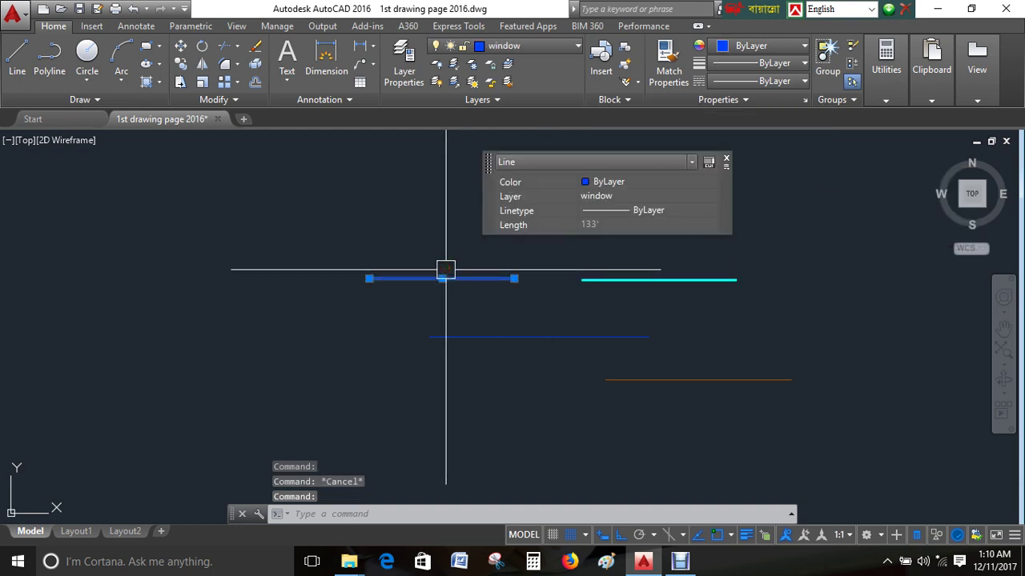
key(Escape)
click(488, 338)
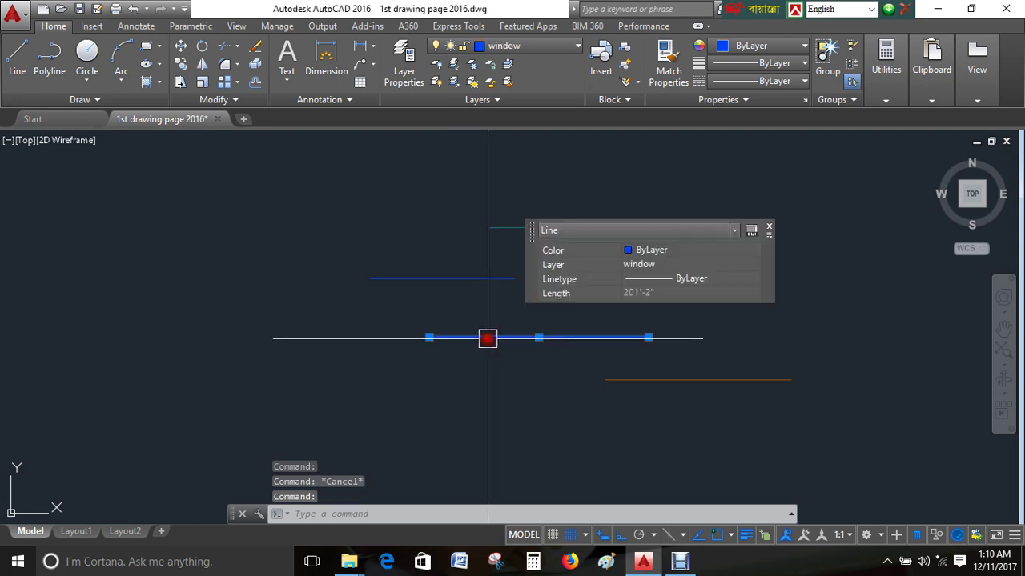
key(Escape)
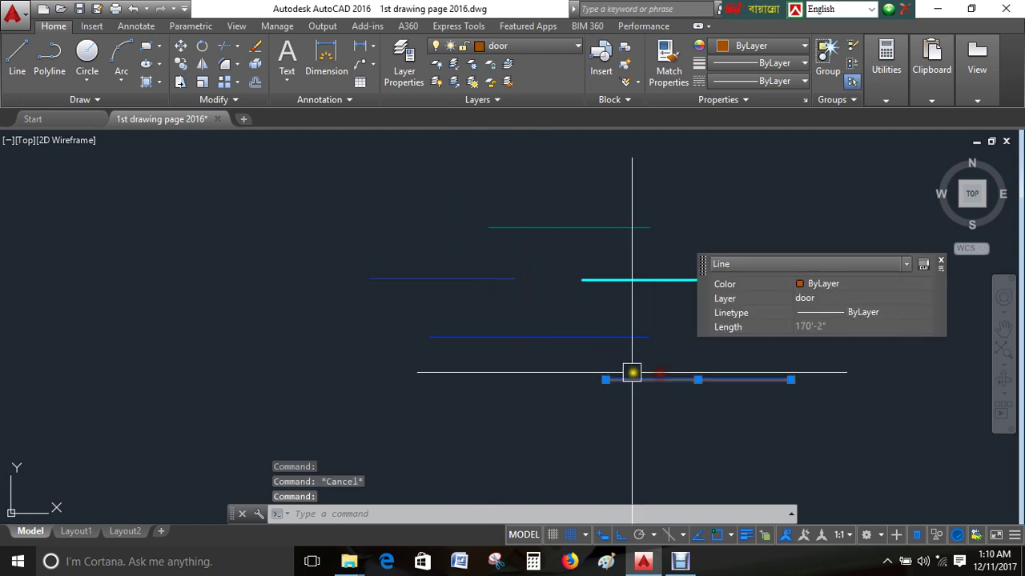
key(Escape)
click(619, 276)
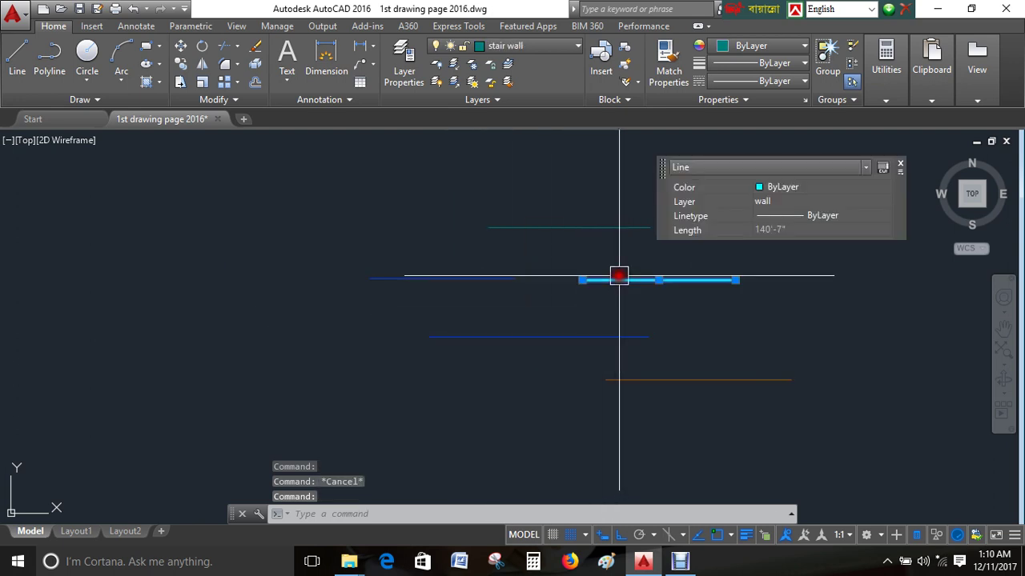
key(Escape)
Step: Move the top line to the column layer
click(501, 243)
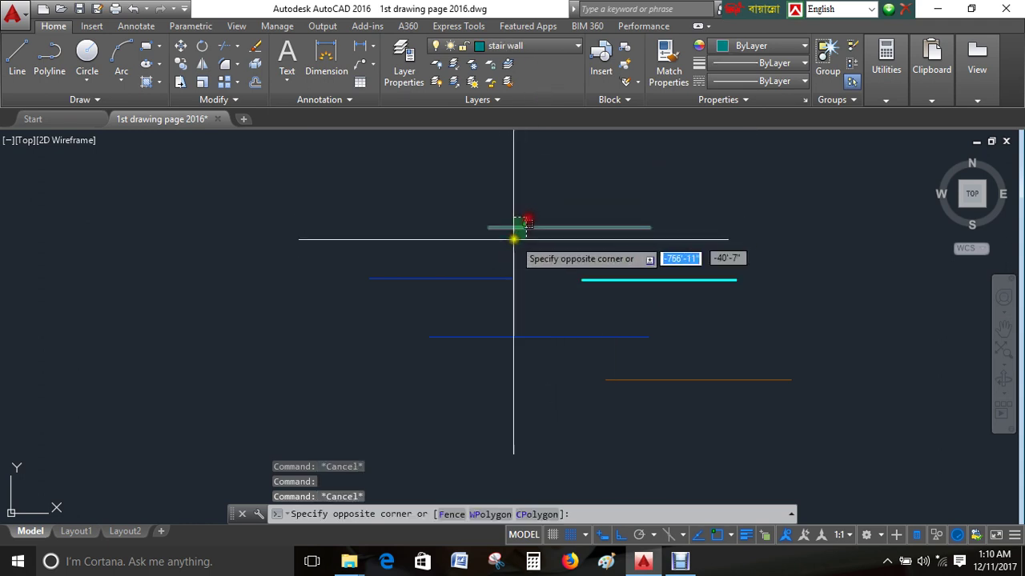
click(514, 155)
click(530, 50)
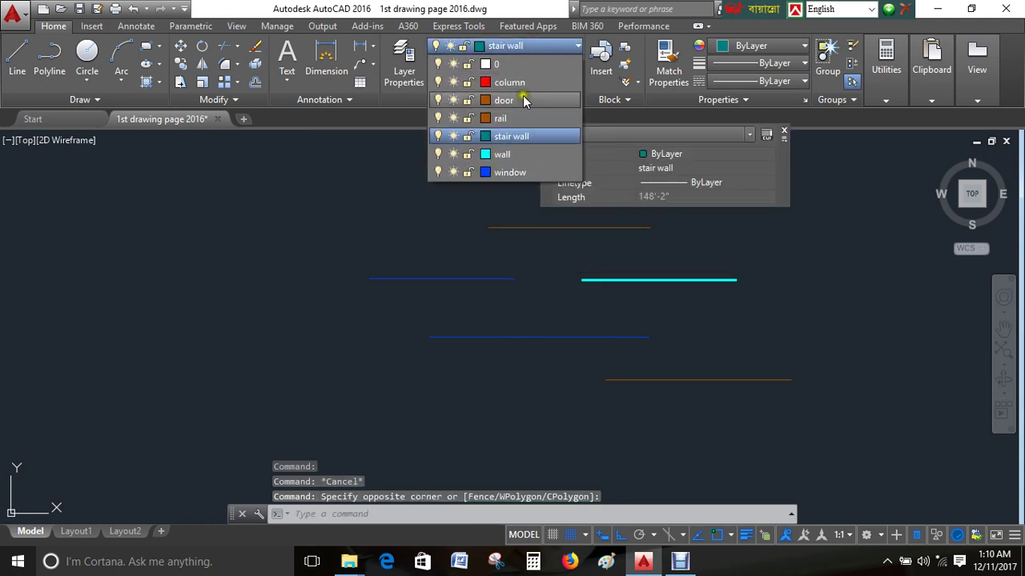
click(522, 81)
key(Escape)
key(Escape)
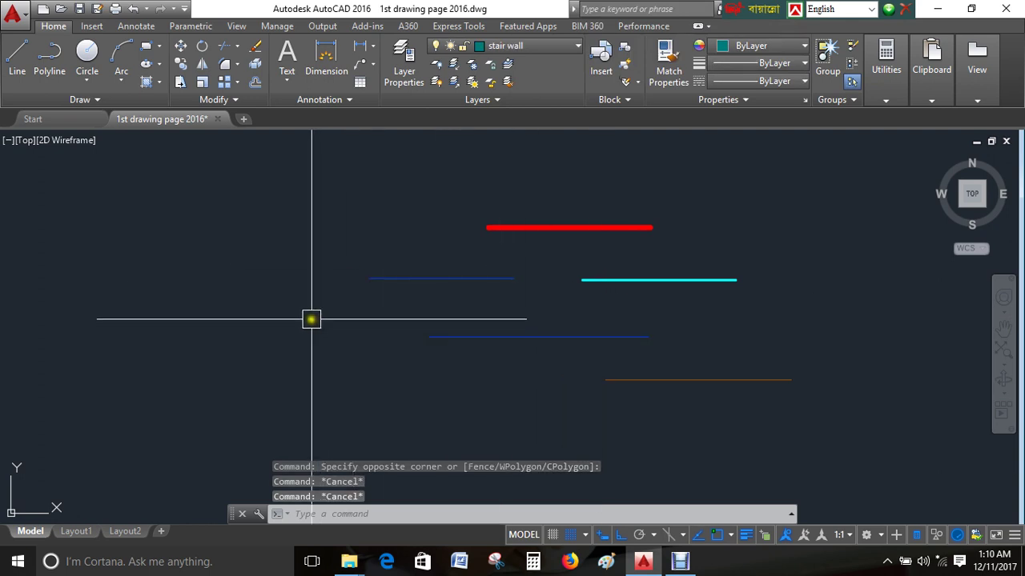
Step: Pan and zoom to frame the five coloured lines
scroll(307, 320, down, 4)
middle_drag(306, 324, 570, 331)
mouse_move(705, 341)
middle_down()
mouse_move(645, 390)
mouse_move(622, 389)
middle_up()
scroll(623, 391, up, 1)
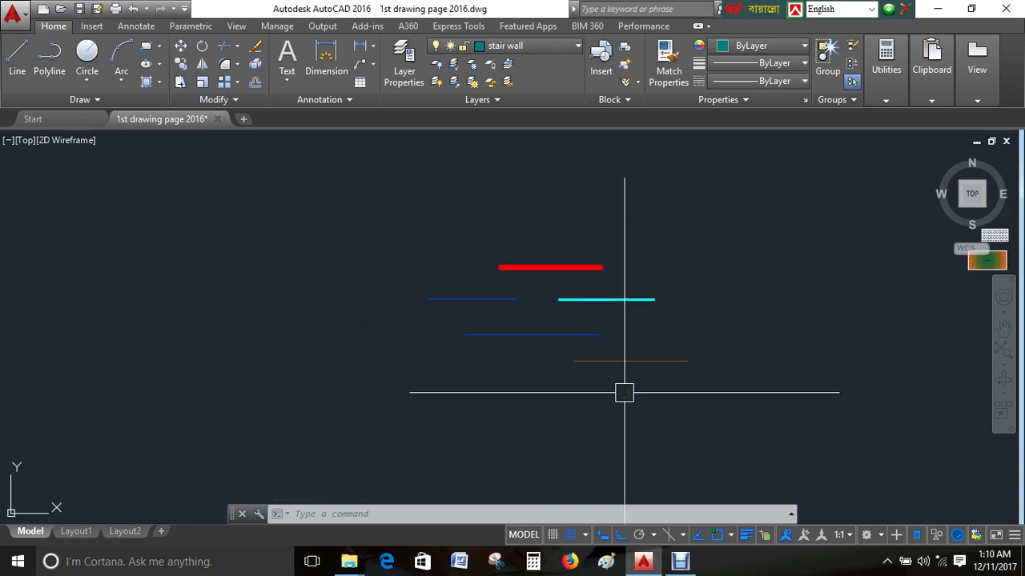
scroll(543, 270, up, 3)
scroll(482, 268, down, 4)
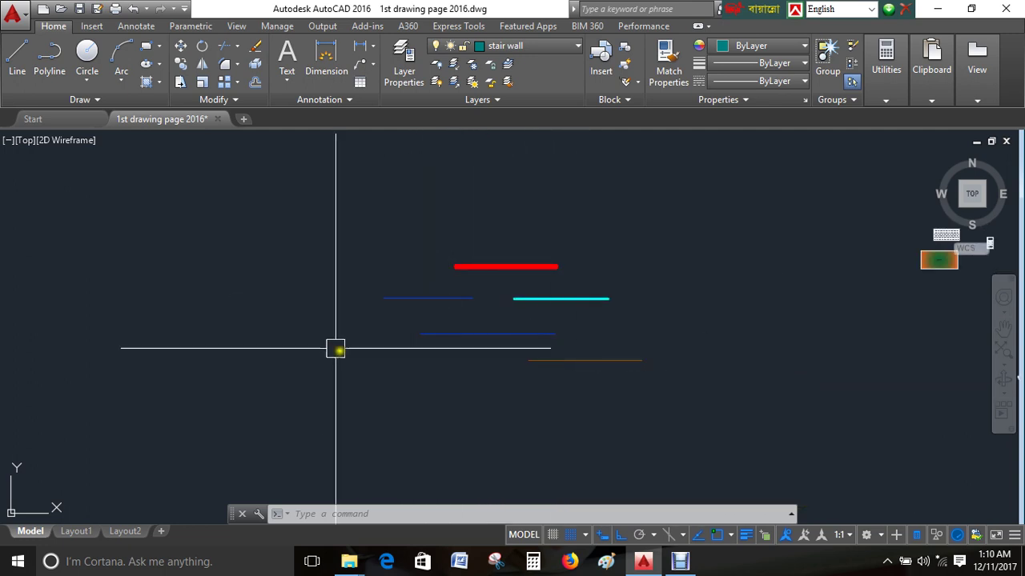
middle_drag(156, 321, 457, 313)
scroll(329, 317, down, 3)
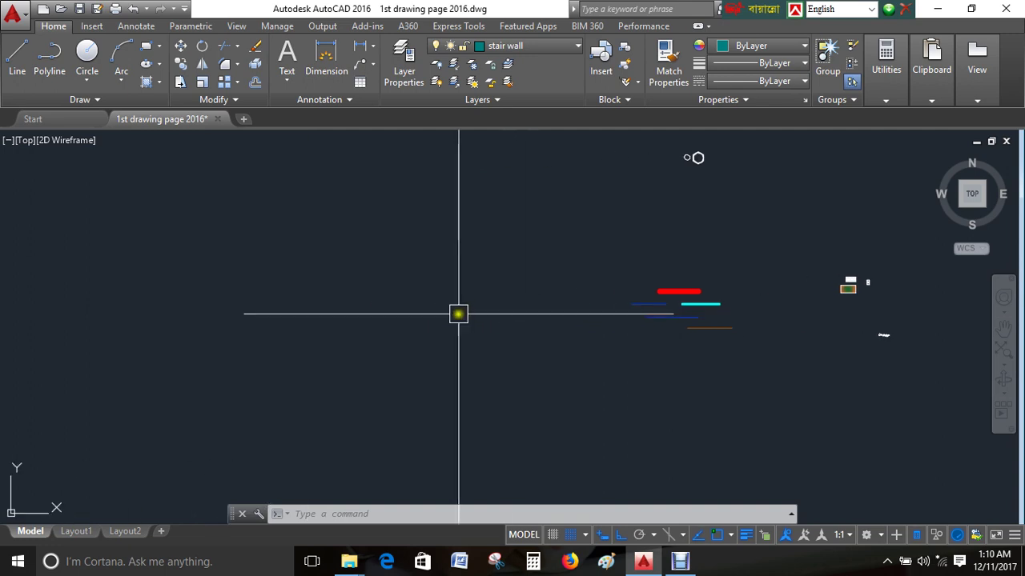
scroll(674, 329, up, 3)
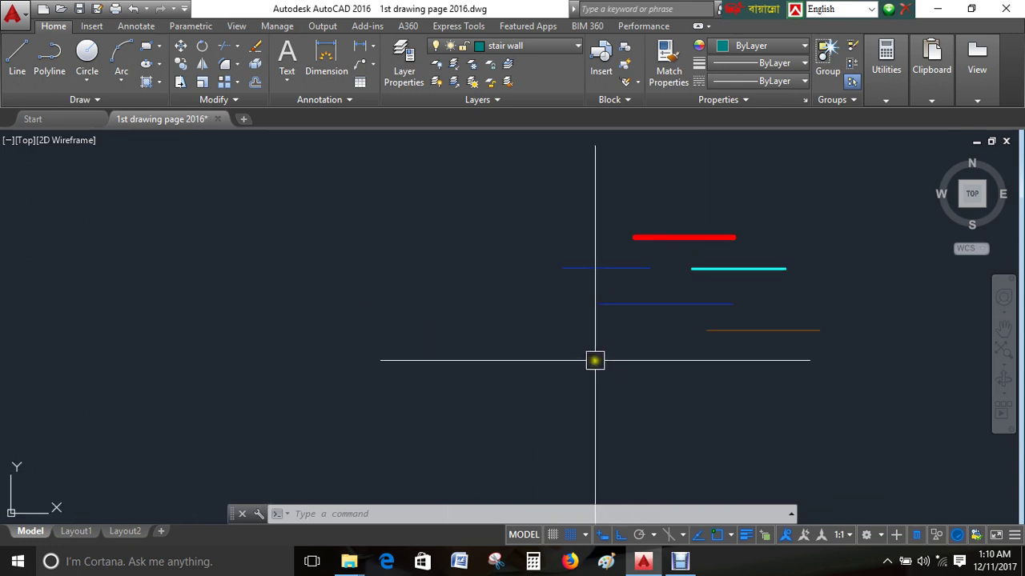
Step: Copy the five coloured lines with CO, placing the duplicate set to their left
text(o)
key(Return)
click(777, 381)
click(566, 171)
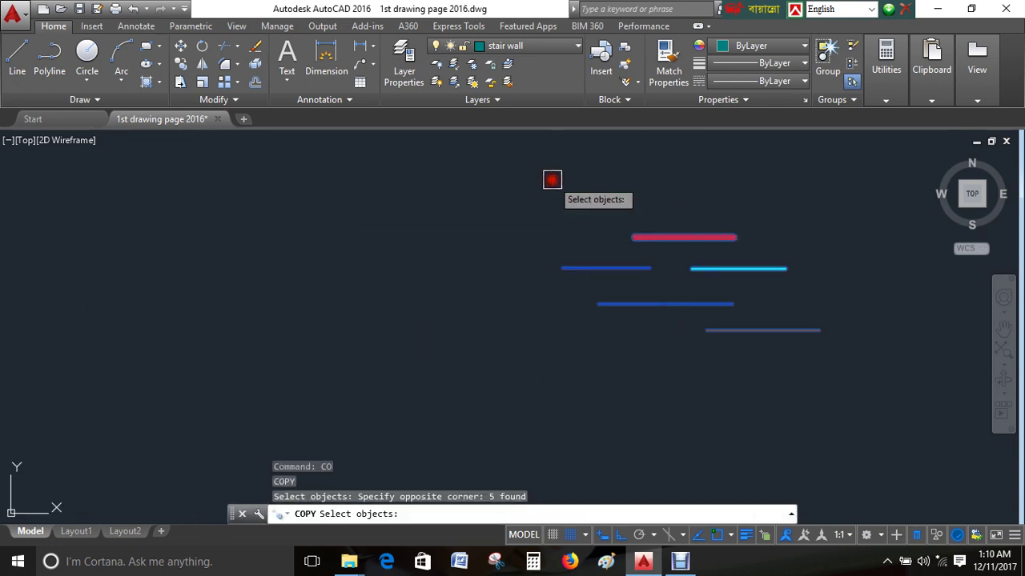
key(Return)
click(580, 304)
click(260, 303)
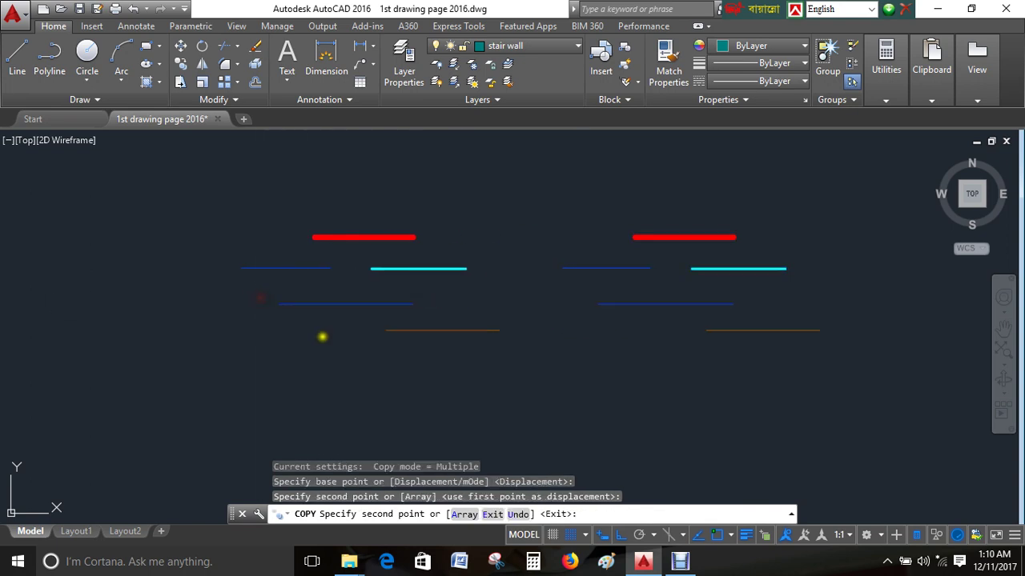
key(Escape)
scroll(521, 348, down, 2)
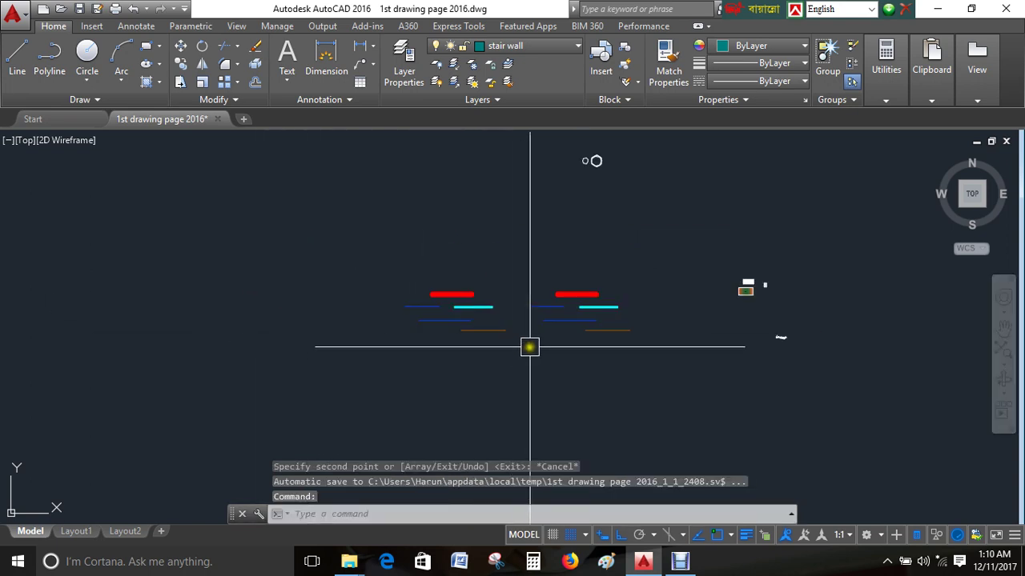
scroll(529, 345, up, 1)
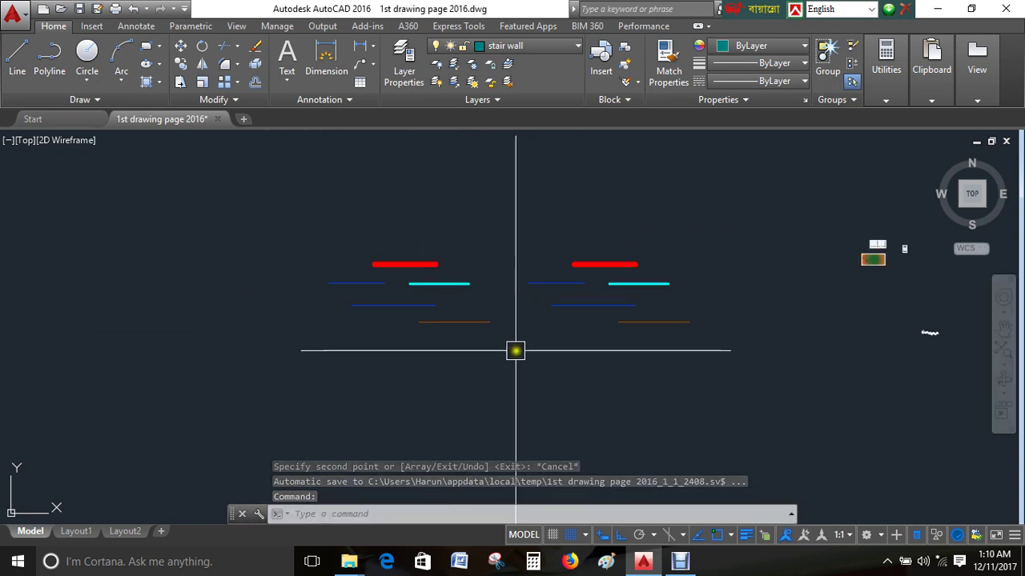
middle_drag(501, 343, 523, 366)
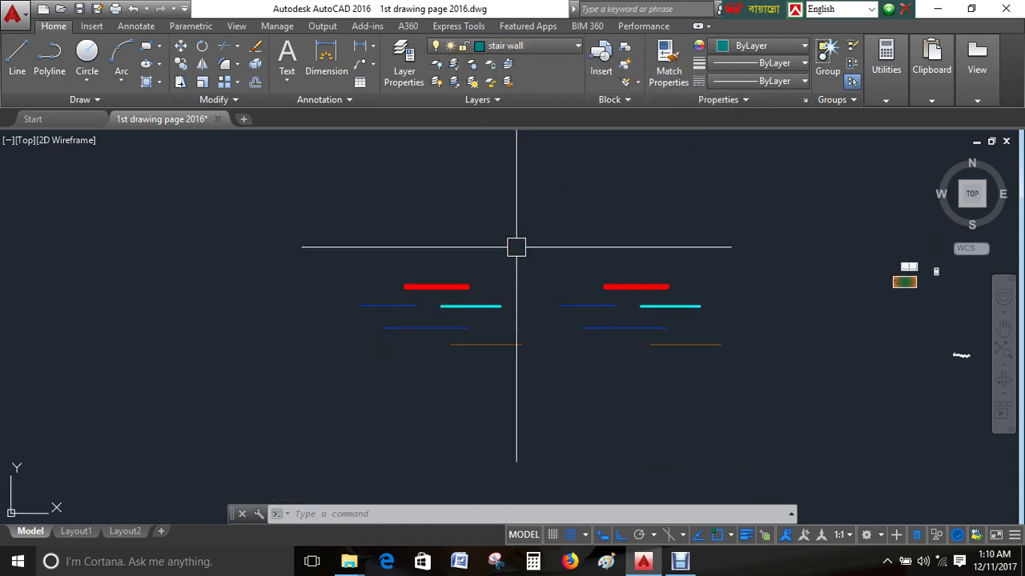
text(LA)
Step: Lock the column layer, then window-select and delete the left copy of lines
key(Return)
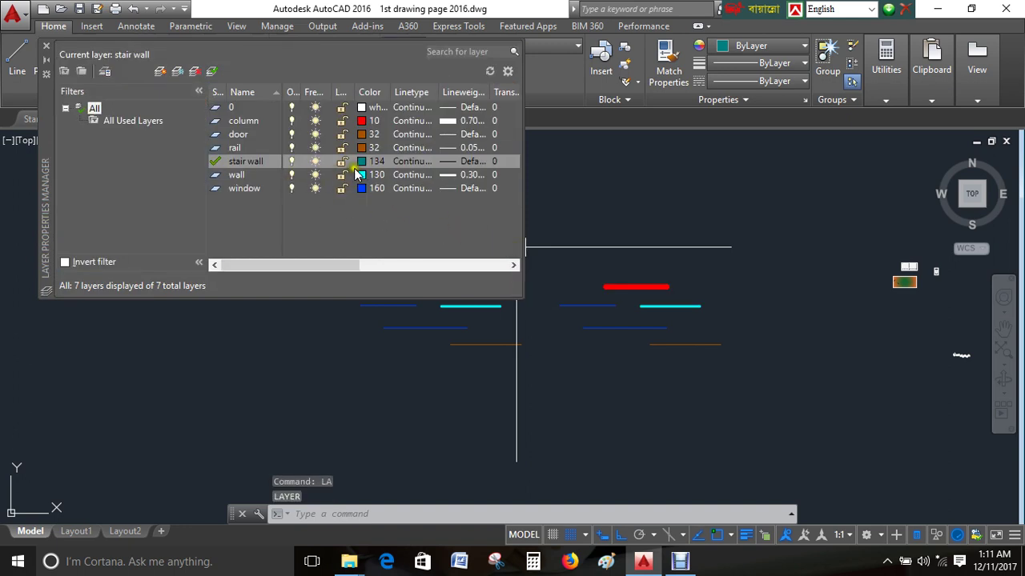
click(340, 121)
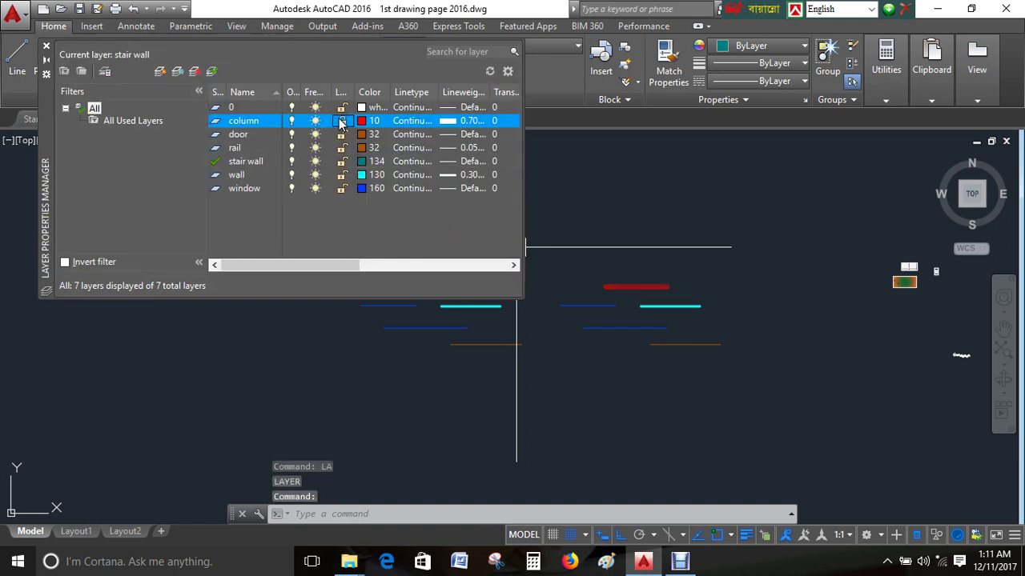
click(46, 51)
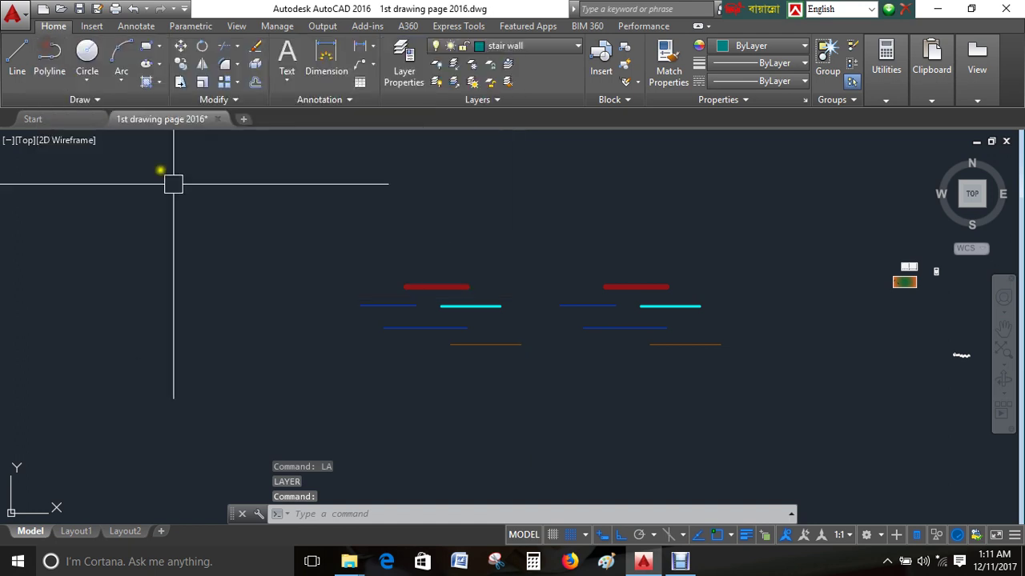
key(Escape)
click(517, 243)
click(382, 362)
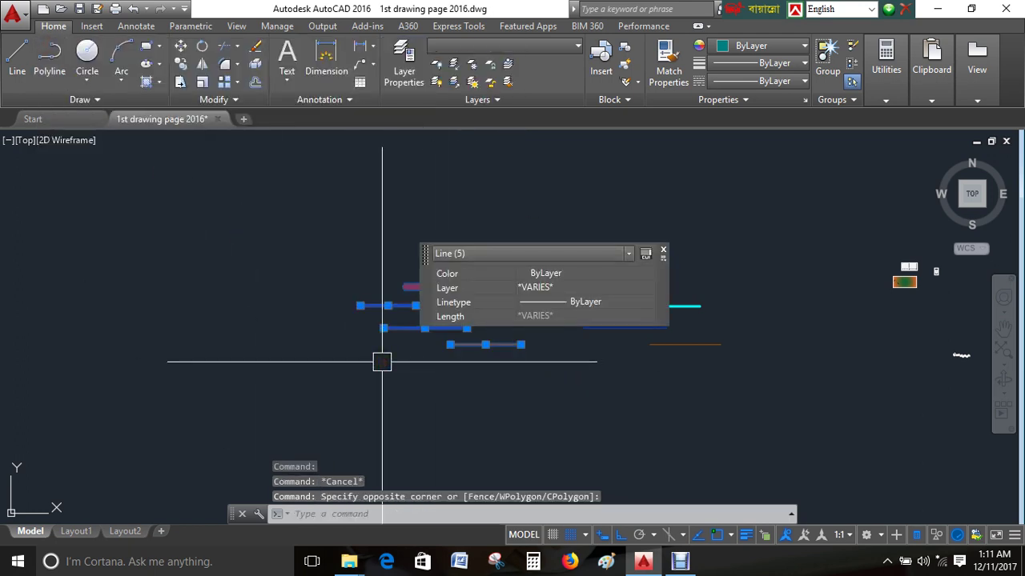
key(Delete)
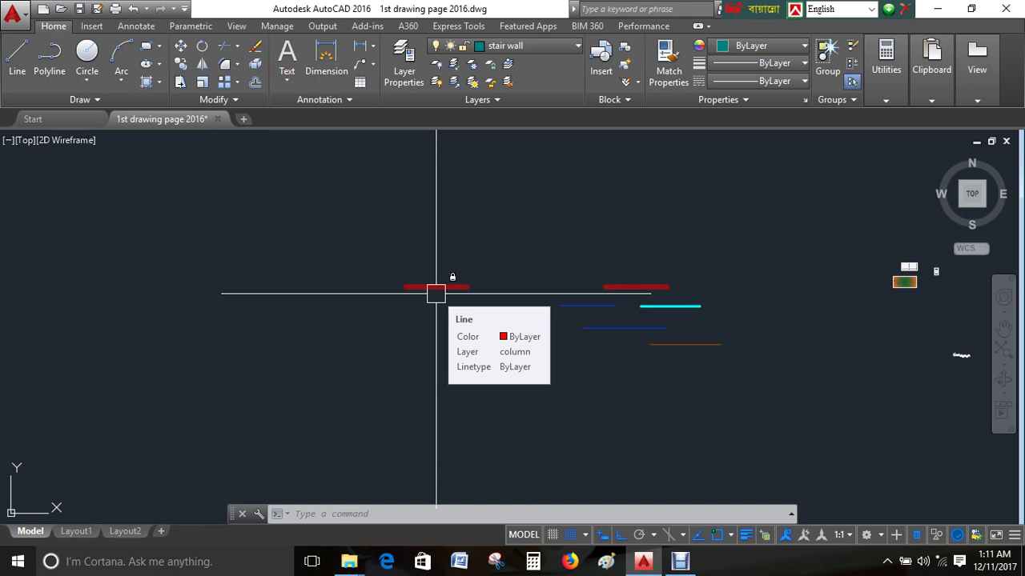
Step: Open the 'friends project design' drawing from the desktop's cad file folder
click(943, 8)
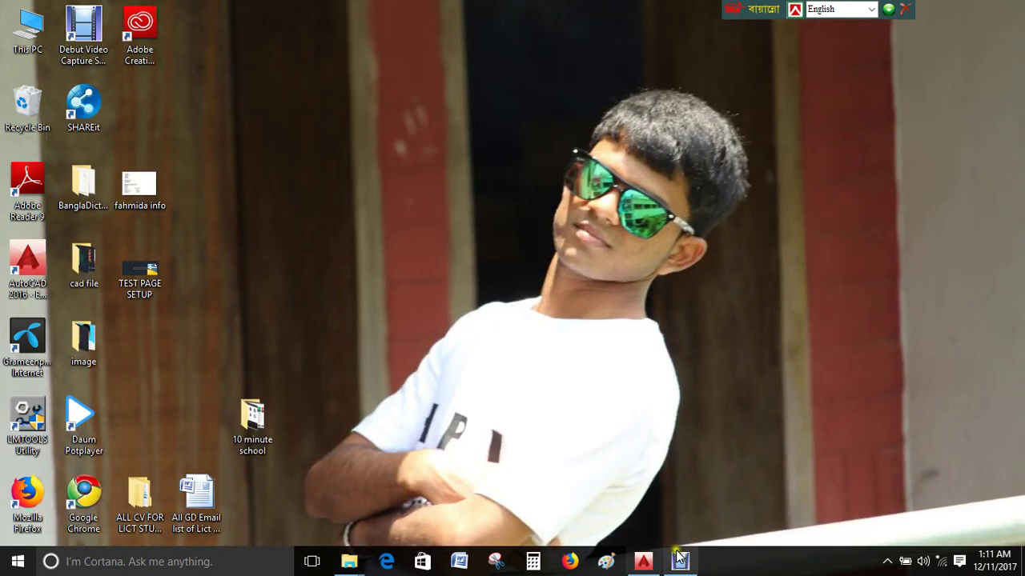
double_click(84, 274)
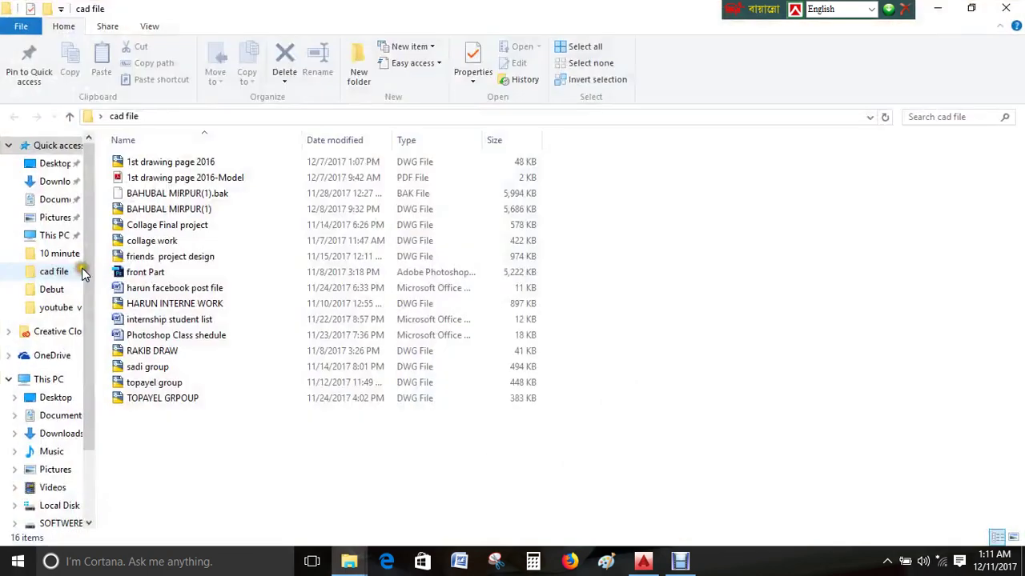
double_click(185, 256)
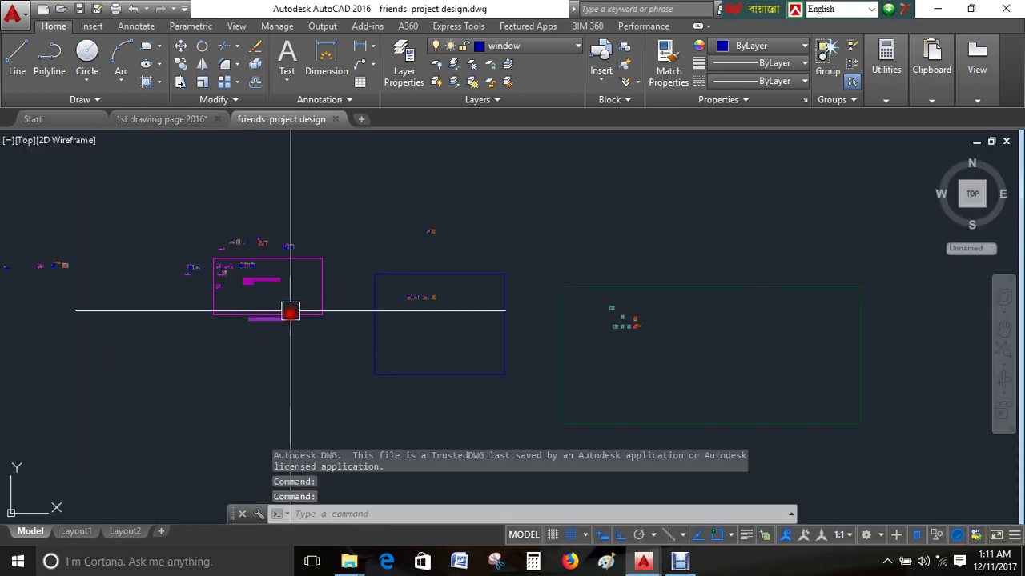
Step: Zoom into the beam layout and check that a column square is on the Column layer
scroll(192, 298, up, 3)
scroll(258, 279, up, 2)
scroll(320, 304, down, 5)
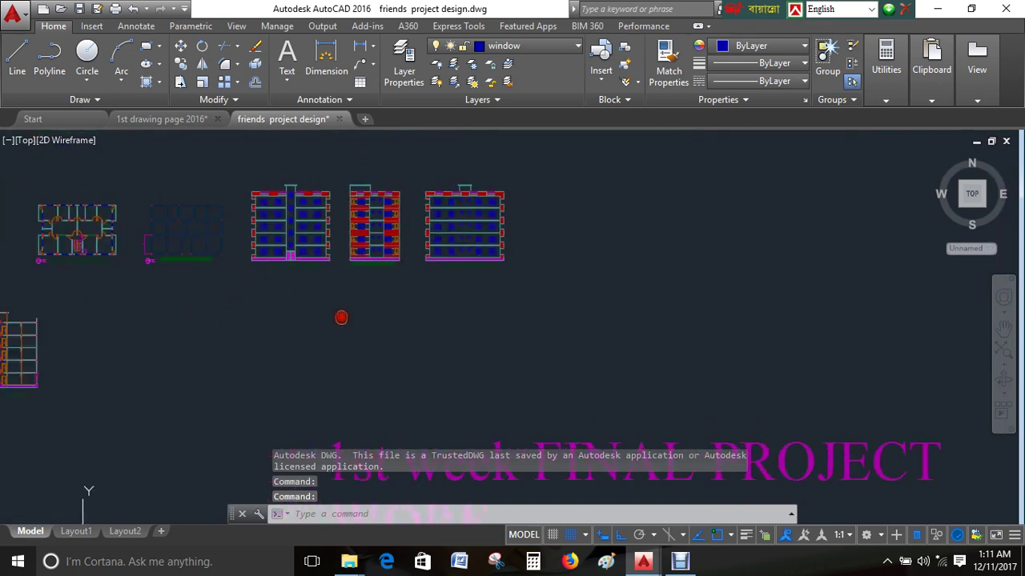
scroll(392, 329, up, 2)
scroll(469, 299, up, 2)
scroll(502, 303, up, 2)
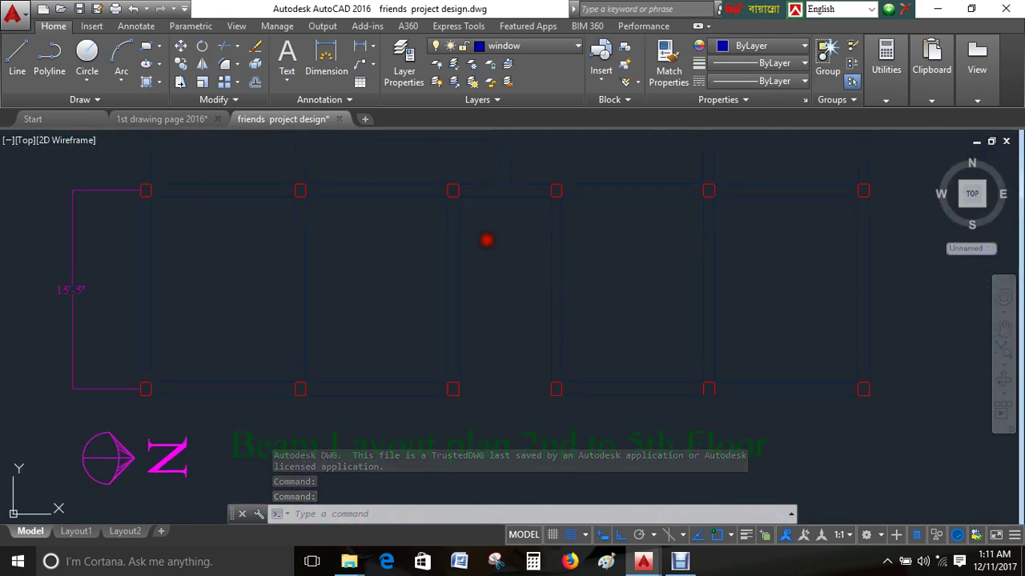
scroll(472, 242, up, 3)
scroll(480, 195, up, 2)
click(467, 183)
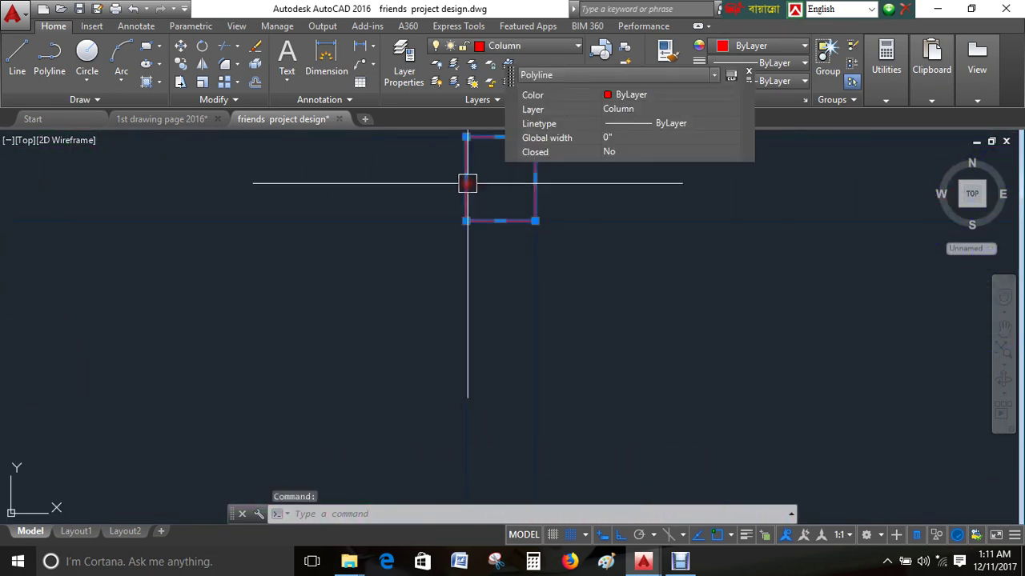
key(Escape)
Step: Adjust the zoom and start the Copy command
scroll(456, 208, down, 3)
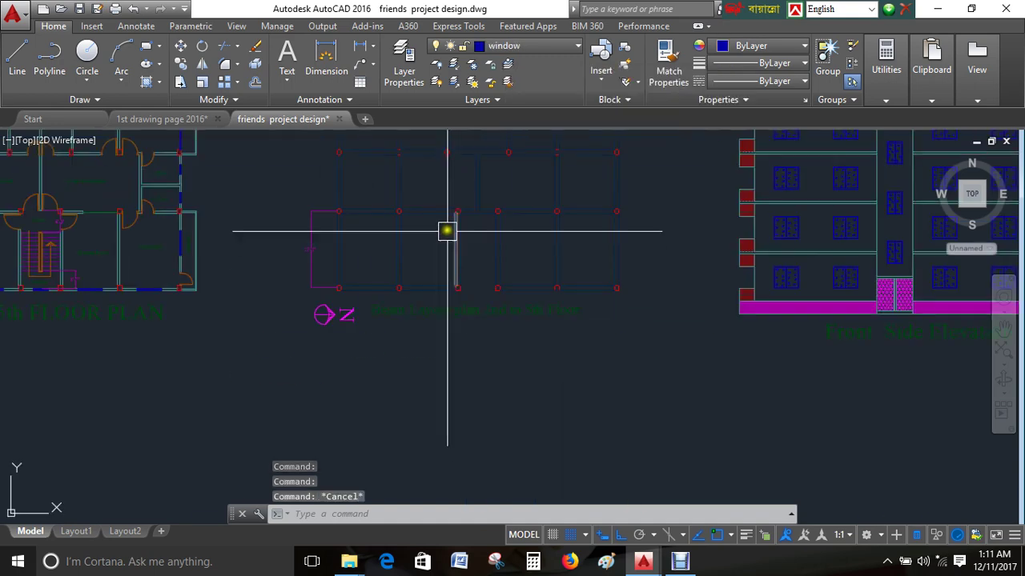
scroll(411, 281, down, 2)
scroll(450, 250, up, 2)
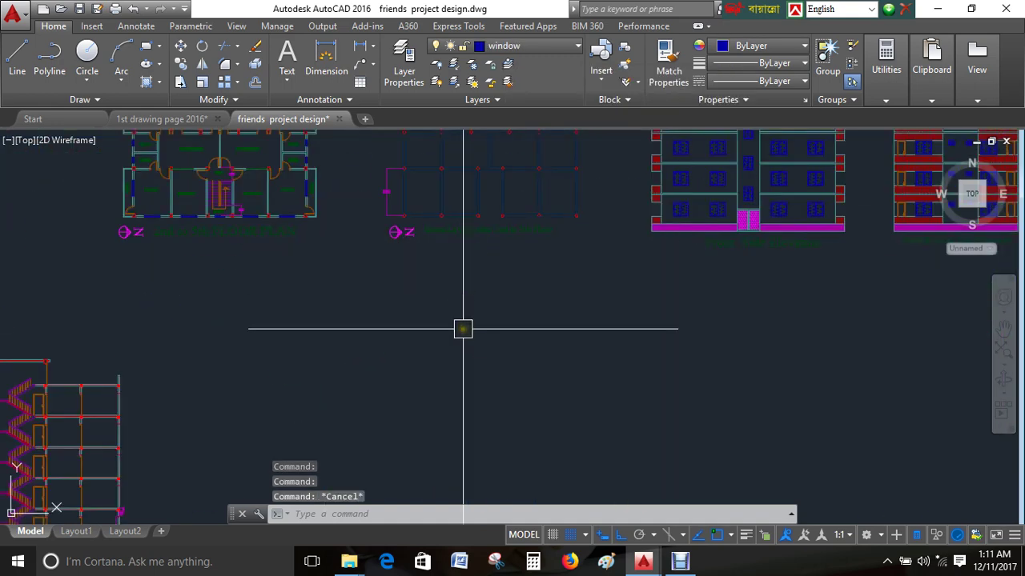
text(co)
key(Return)
scroll(504, 328, up, 2)
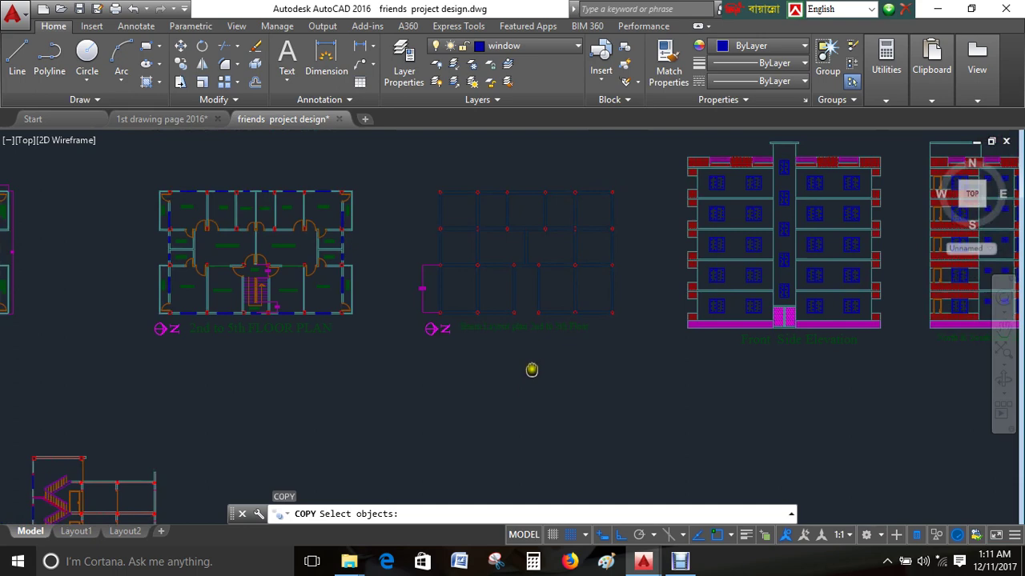
click(636, 163)
click(405, 386)
key(Return)
click(432, 401)
scroll(418, 393, down, 3)
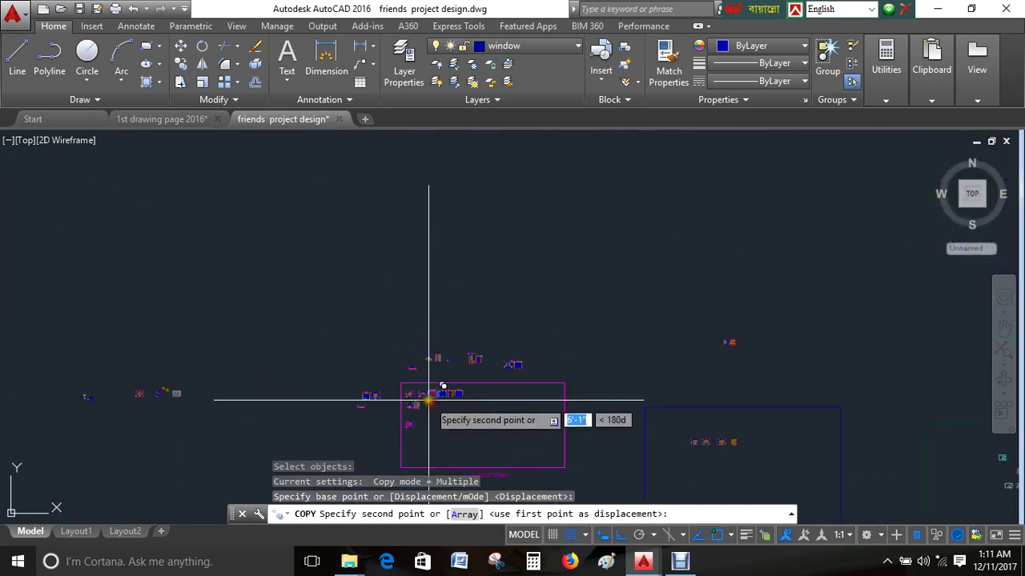
scroll(340, 281, down, 2)
key(Escape)
scroll(408, 286, up, 3)
scroll(549, 219, up, 3)
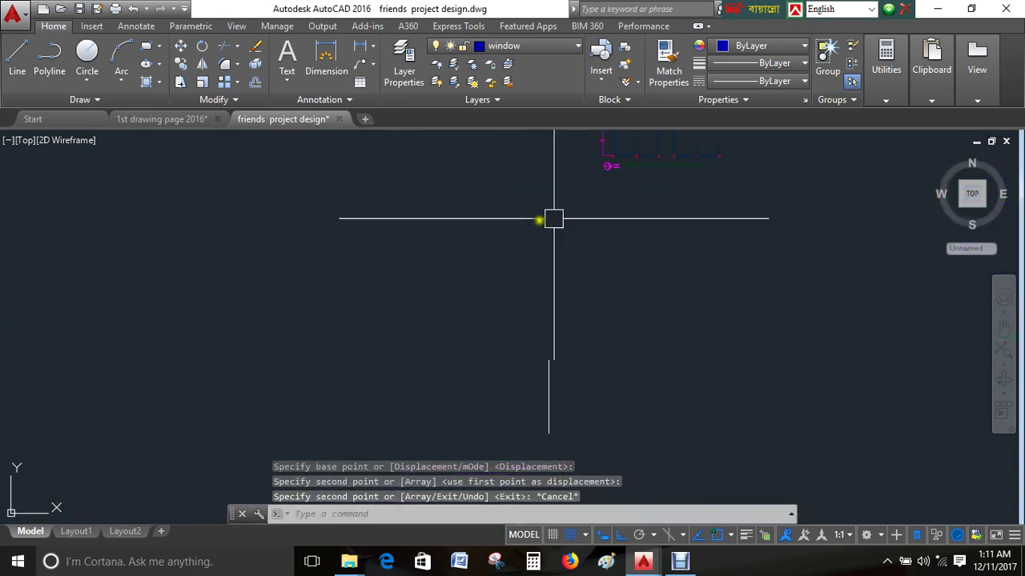
scroll(512, 272, up, 4)
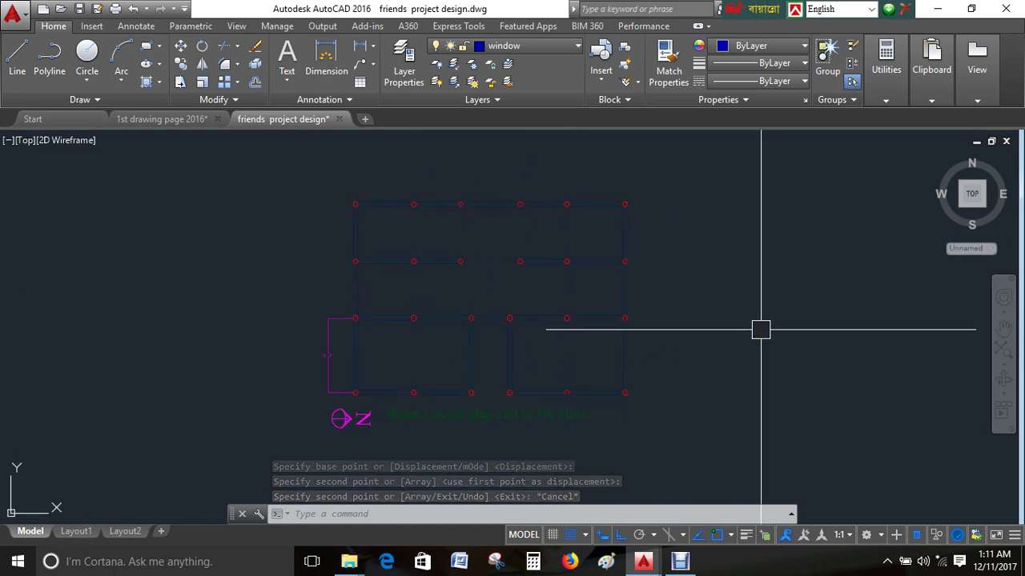
text(la)
Step: Lock the Column layer in the Layer Properties Manager
key(Return)
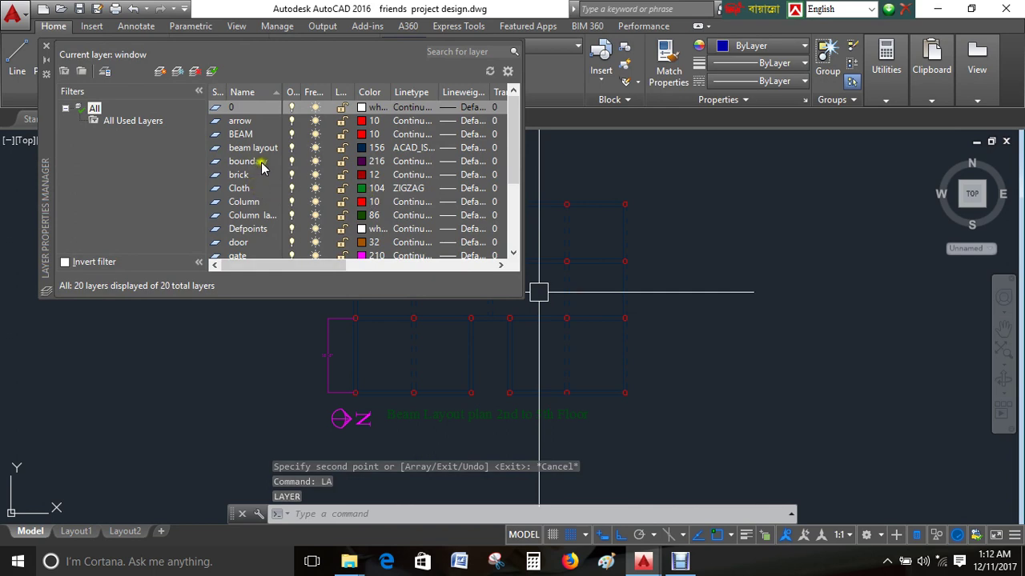
click(249, 201)
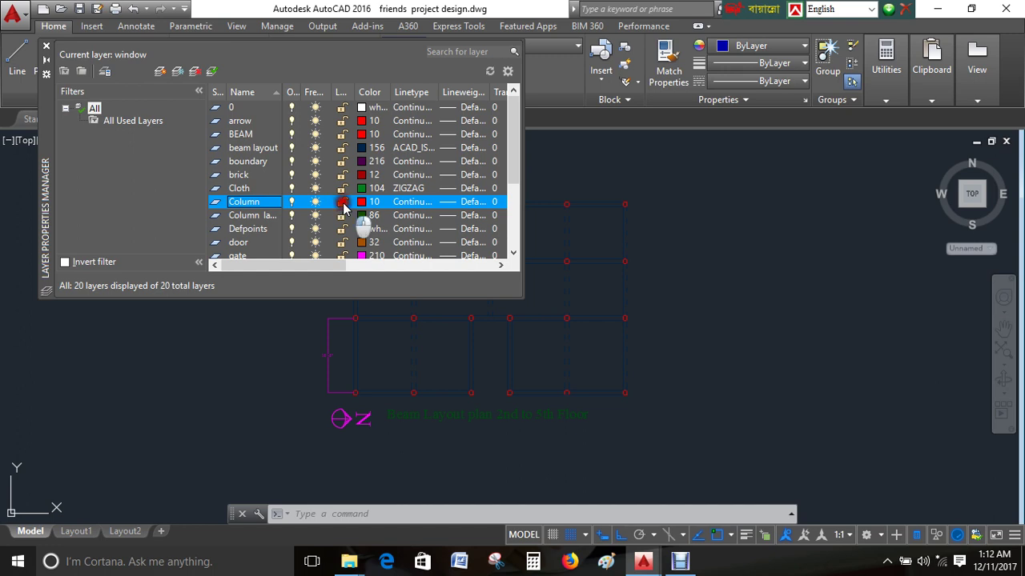
click(47, 46)
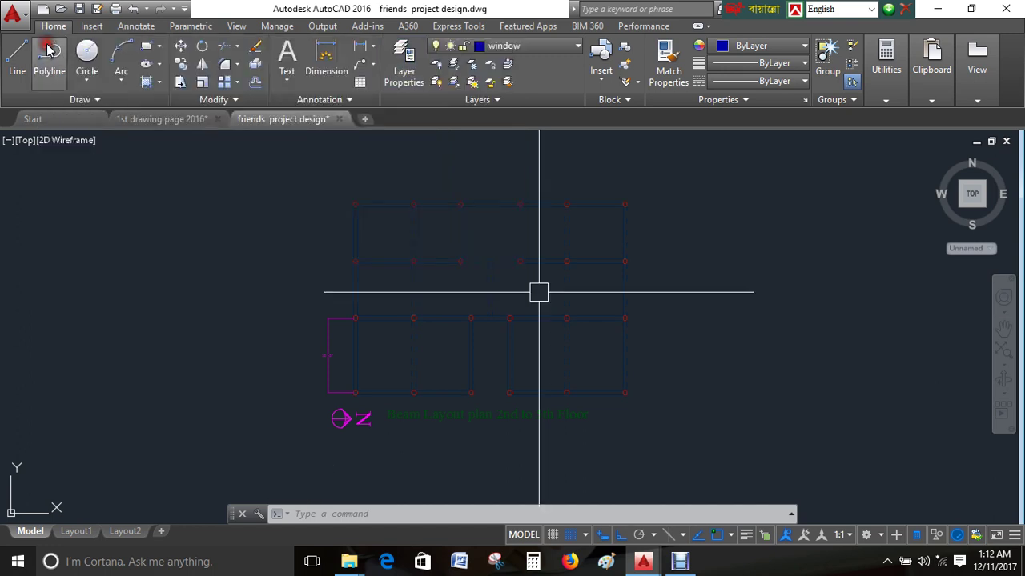
Step: Crossing-select the beam layout's beams, title and markings and delete them
click(680, 194)
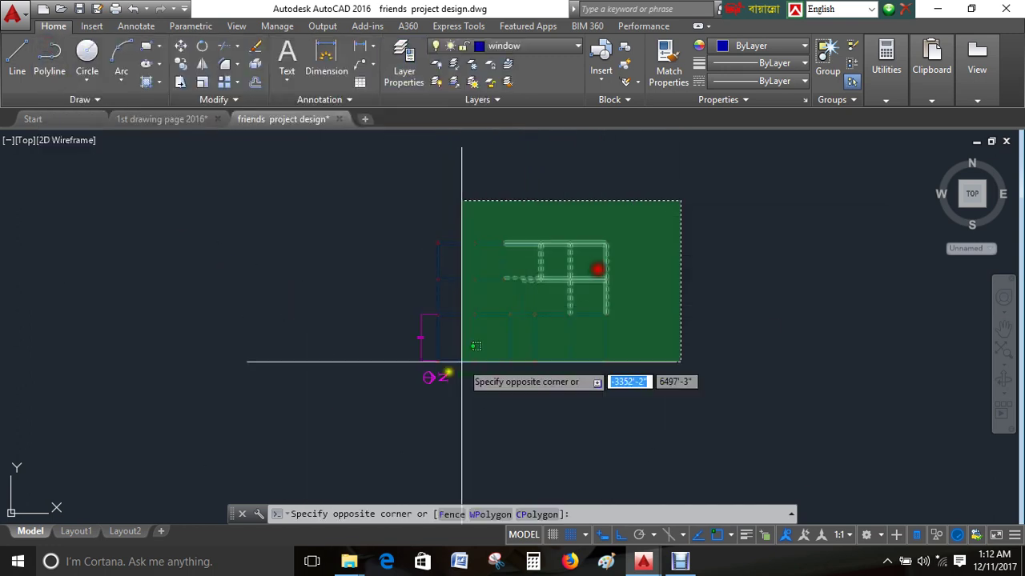
click(325, 414)
key(Delete)
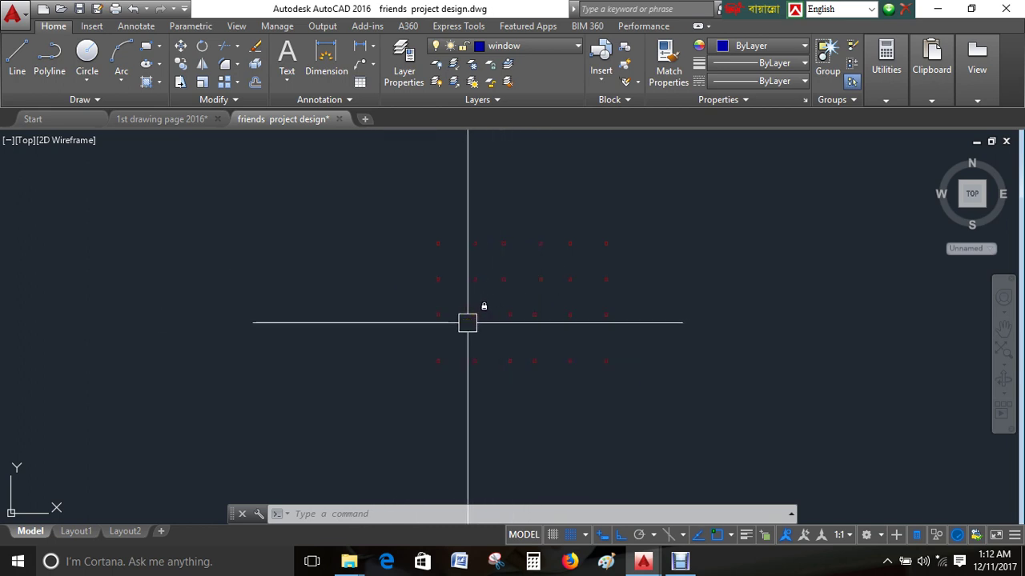
Step: Try deleting a red column square, which the locked layer blocks, then cancel
scroll(422, 285, up, 3)
click(412, 280)
click(336, 334)
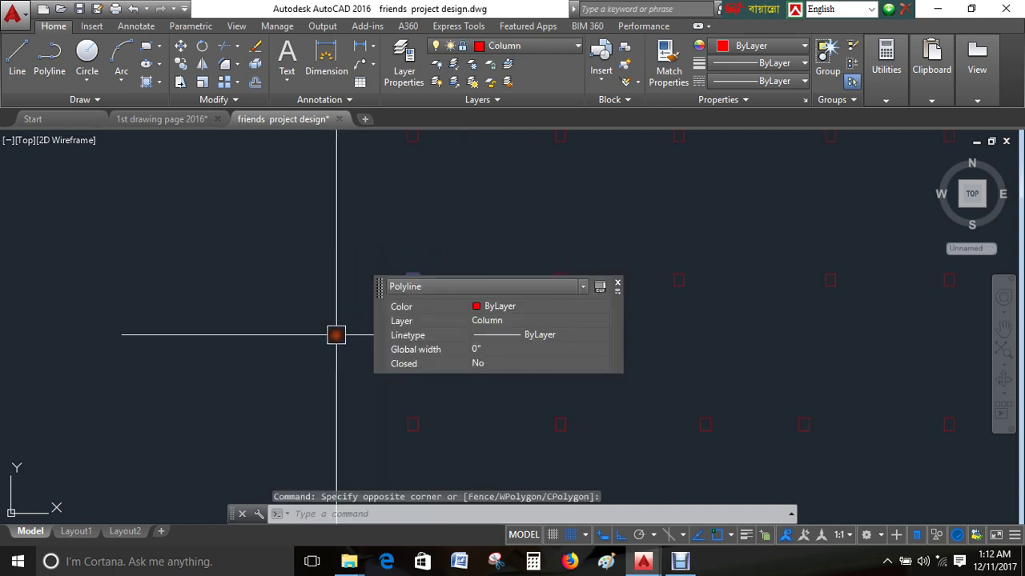
key(Delete)
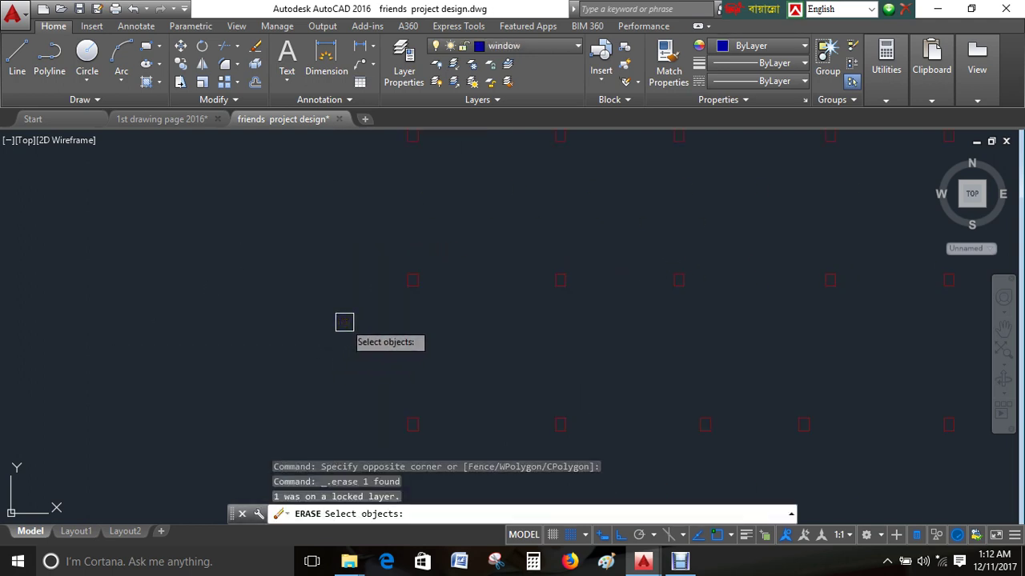
key(Escape)
Step: Unlock the Column layer via LA, then erase one column square
text(la)
key(Return)
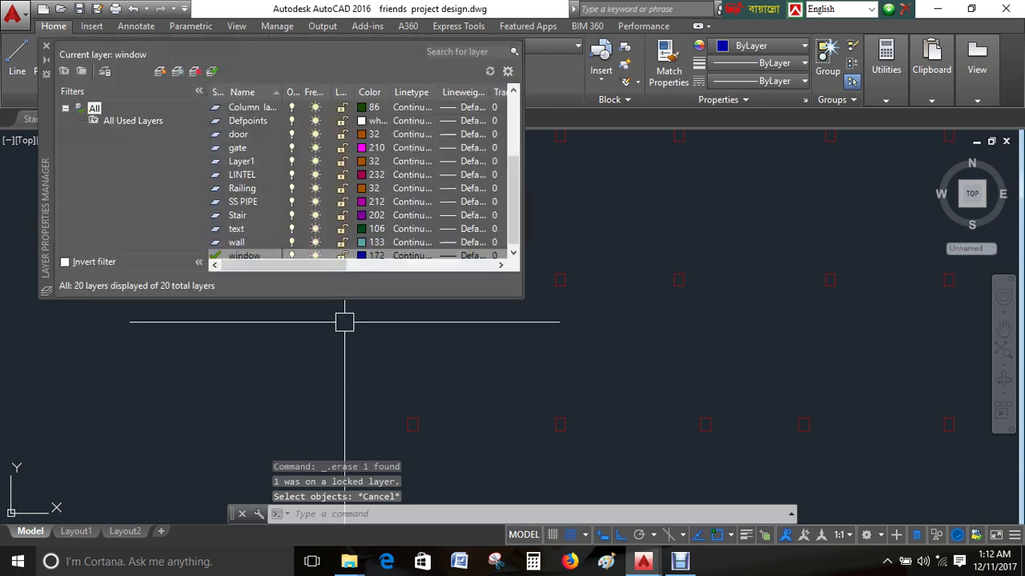
scroll(355, 164, up, 3)
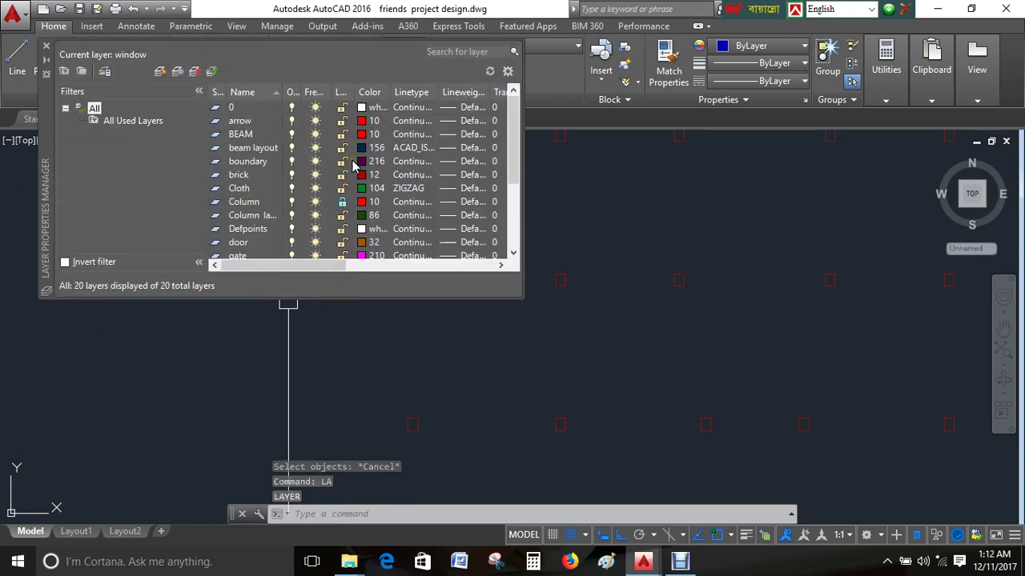
click(341, 202)
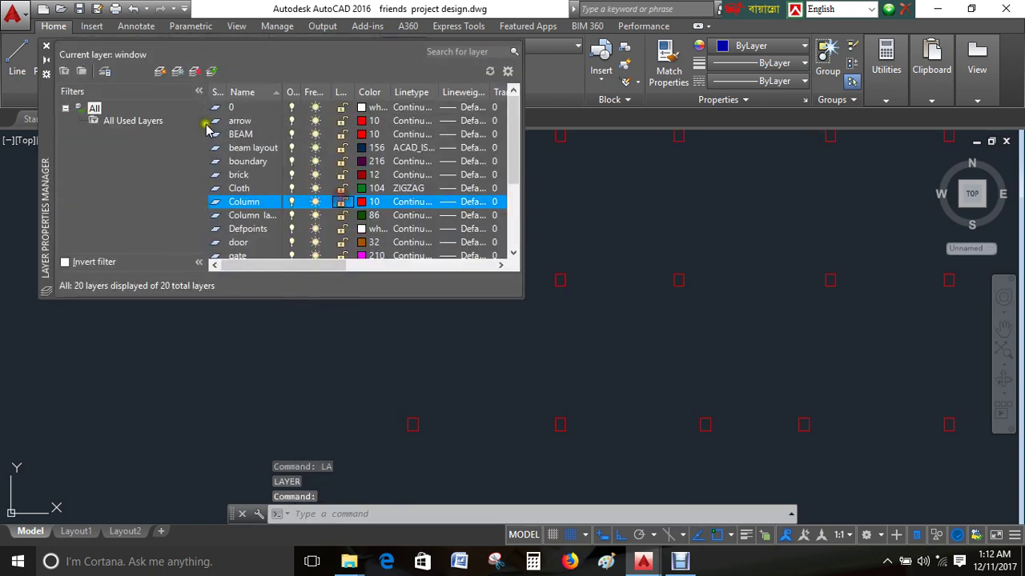
click(47, 52)
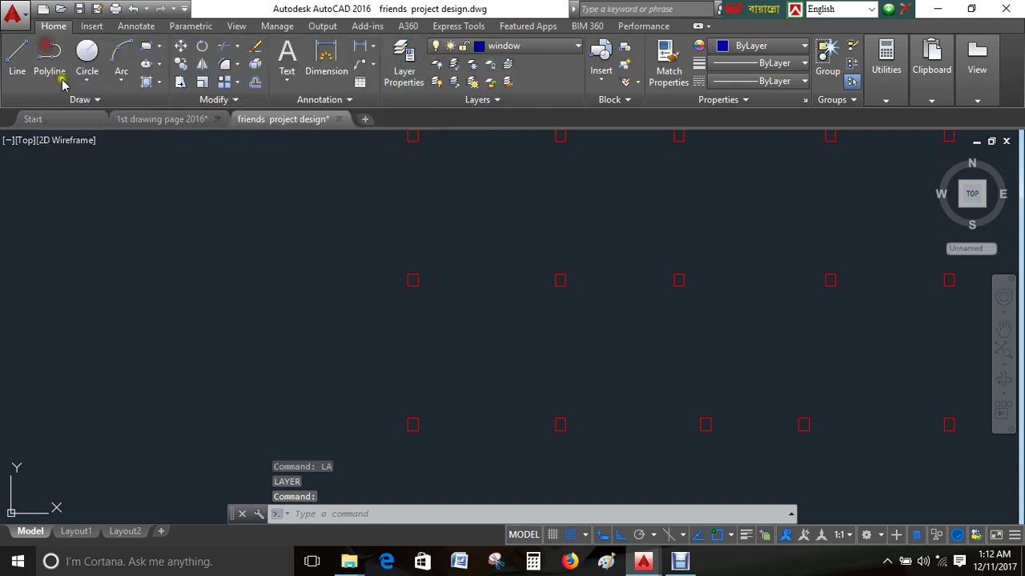
click(417, 280)
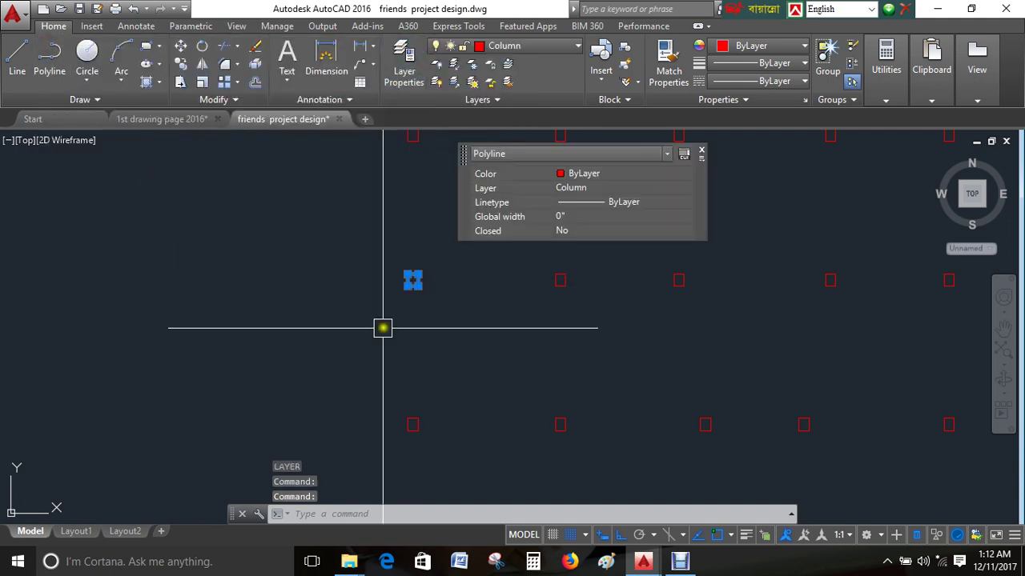
key(Delete)
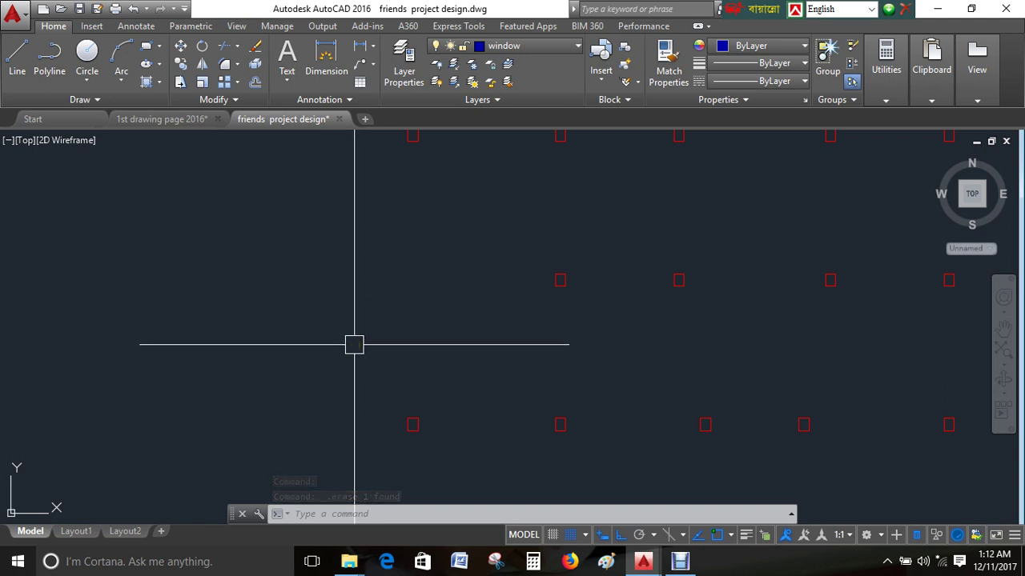
Step: Close friends project design without saving, save 1st drawing page 2016, and exit AutoCAD
right_click(677, 561)
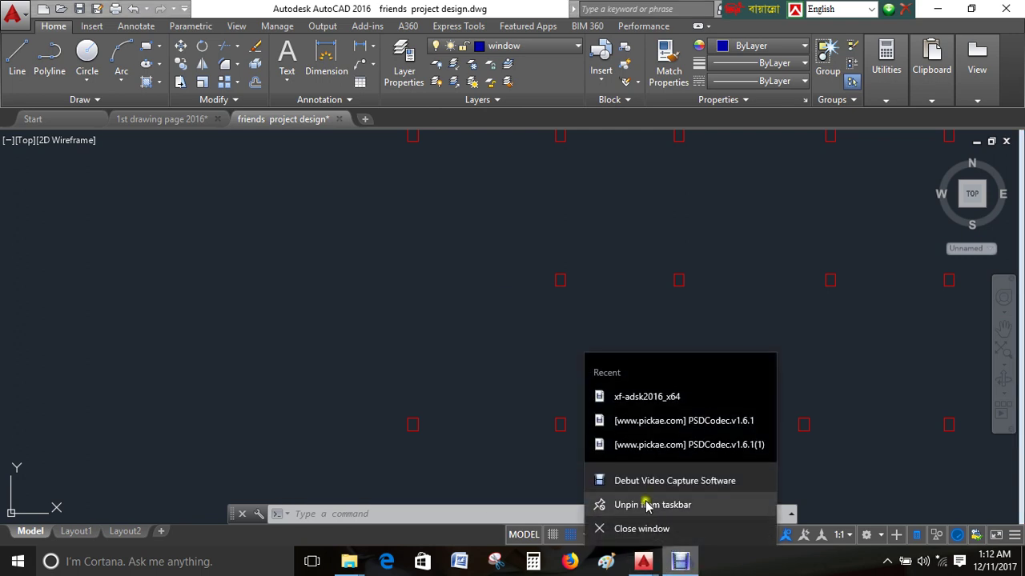
click(652, 529)
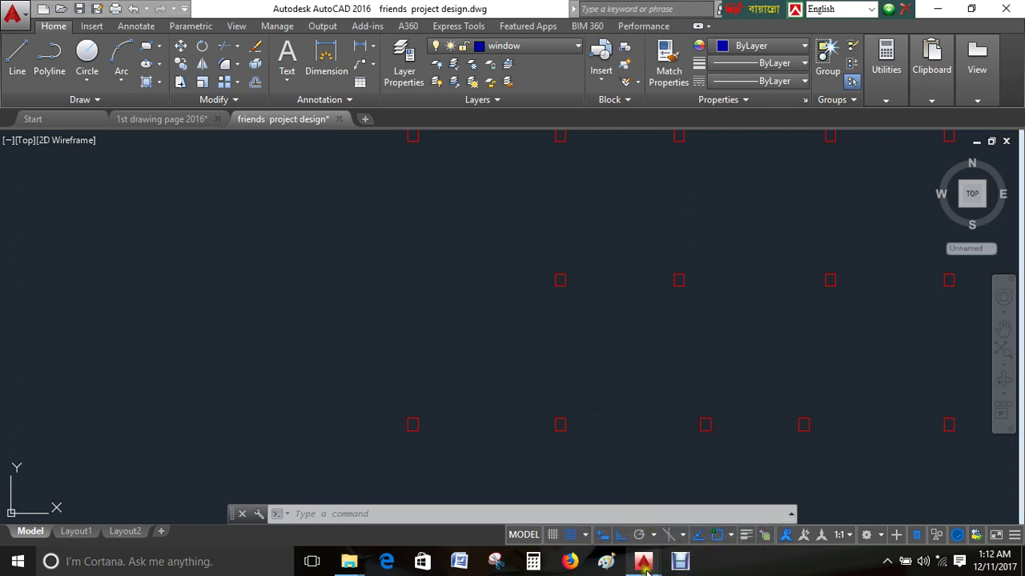
mouse_move(643, 561)
click(701, 501)
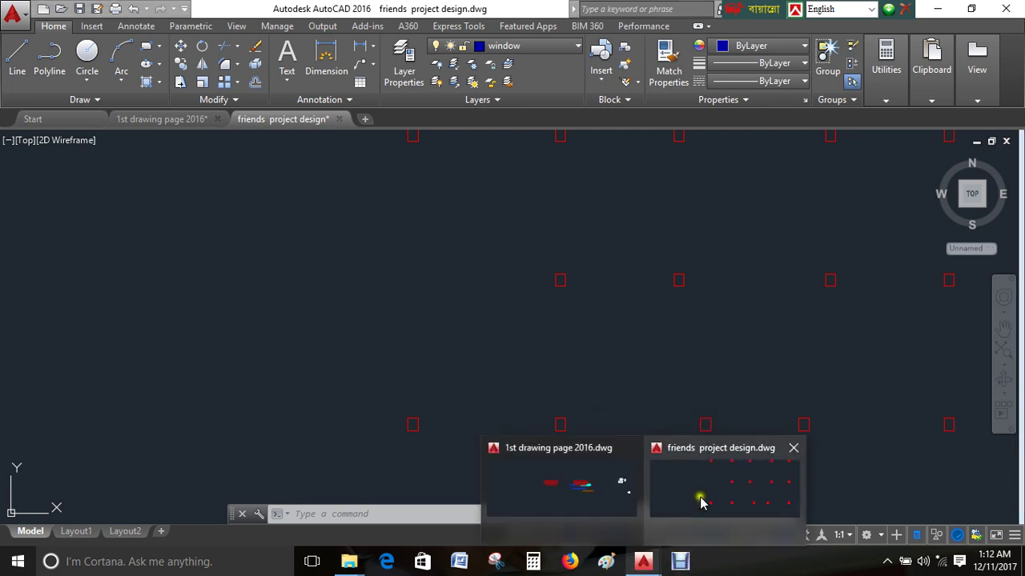
click(790, 449)
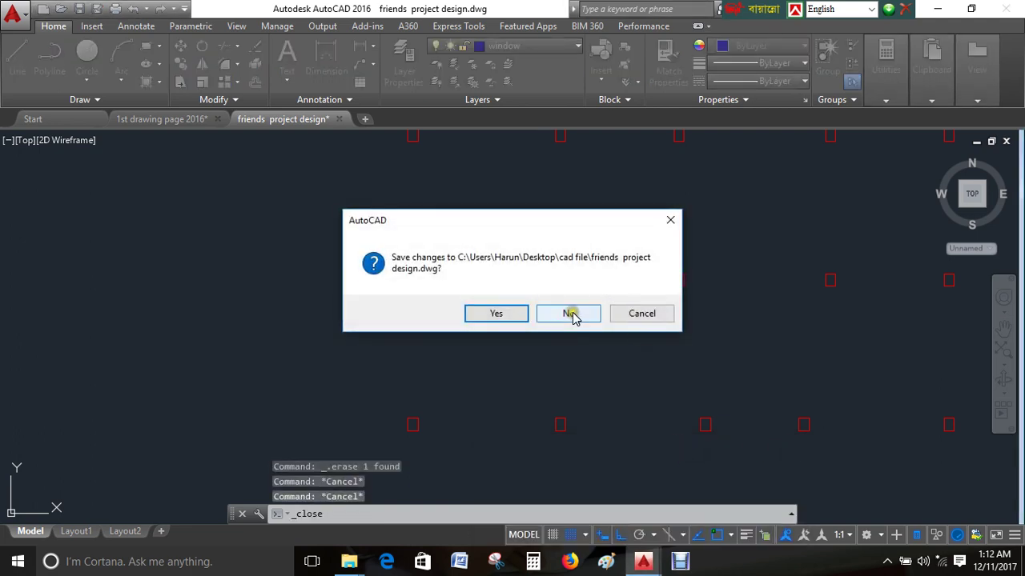
click(569, 314)
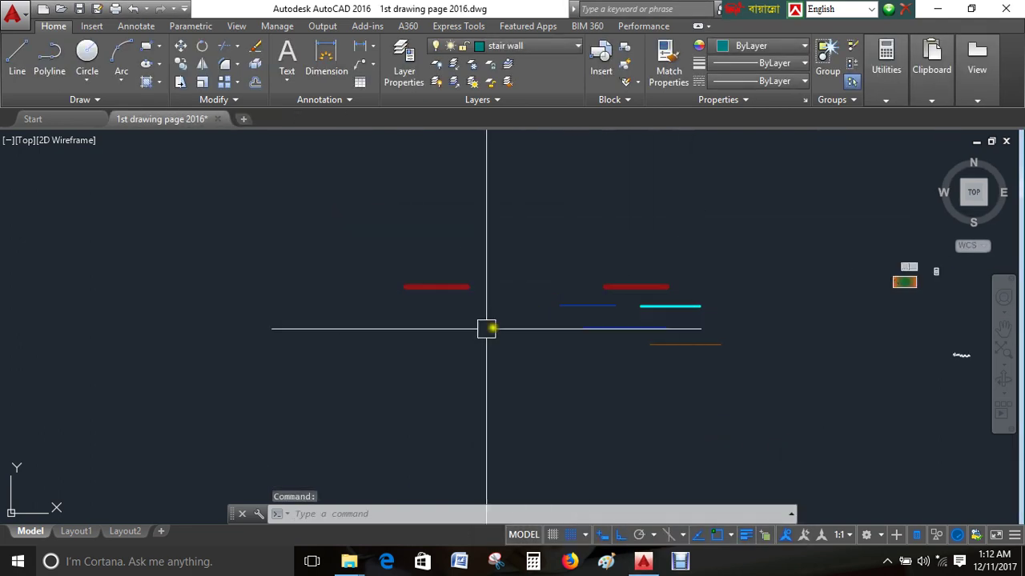
key(ctrl+s)
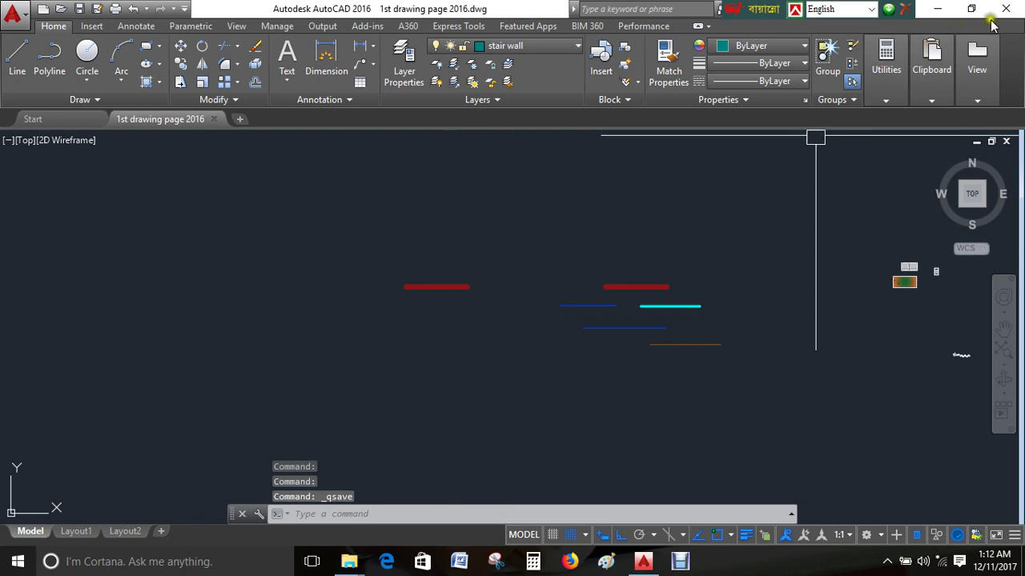
click(1010, 10)
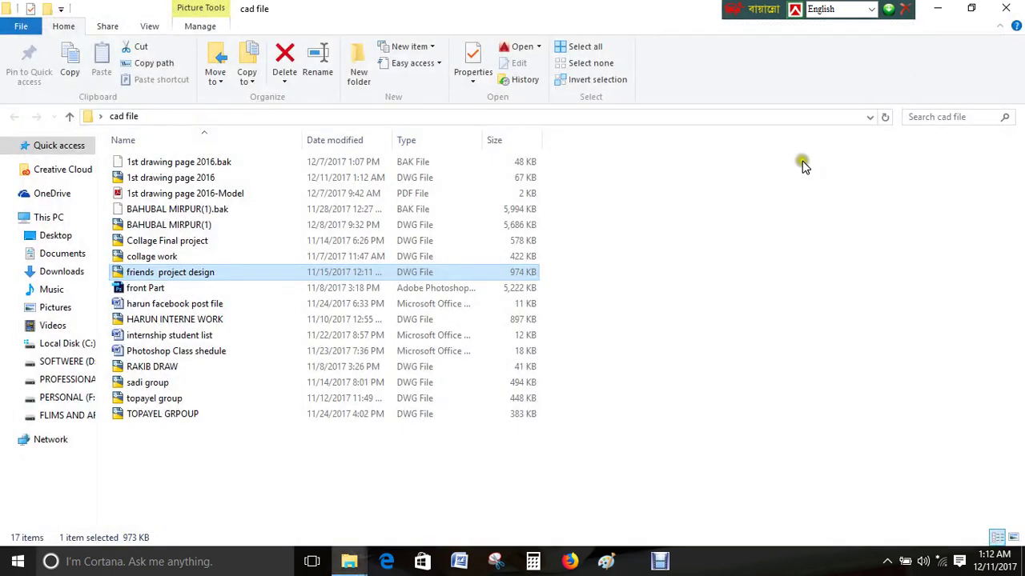
Step: Close the cad file folder and browse This PC › Videos › Debut
click(1017, 8)
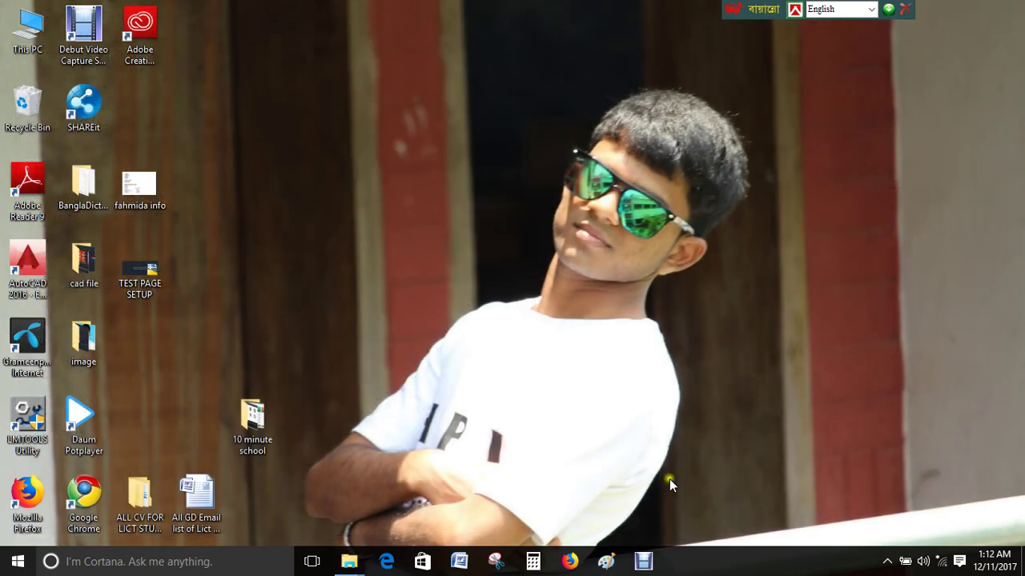
double_click(36, 44)
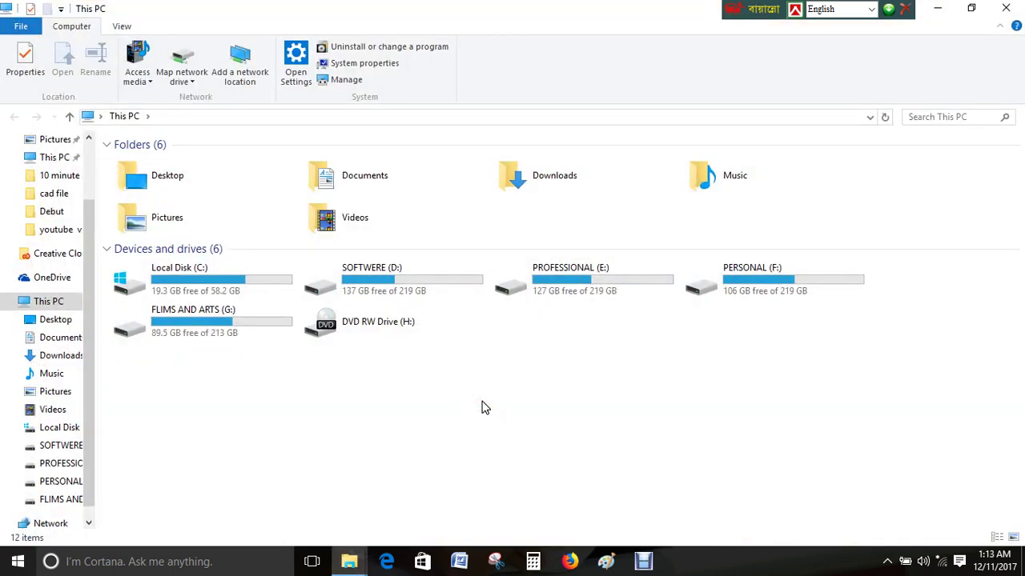
click(408, 288)
click(355, 227)
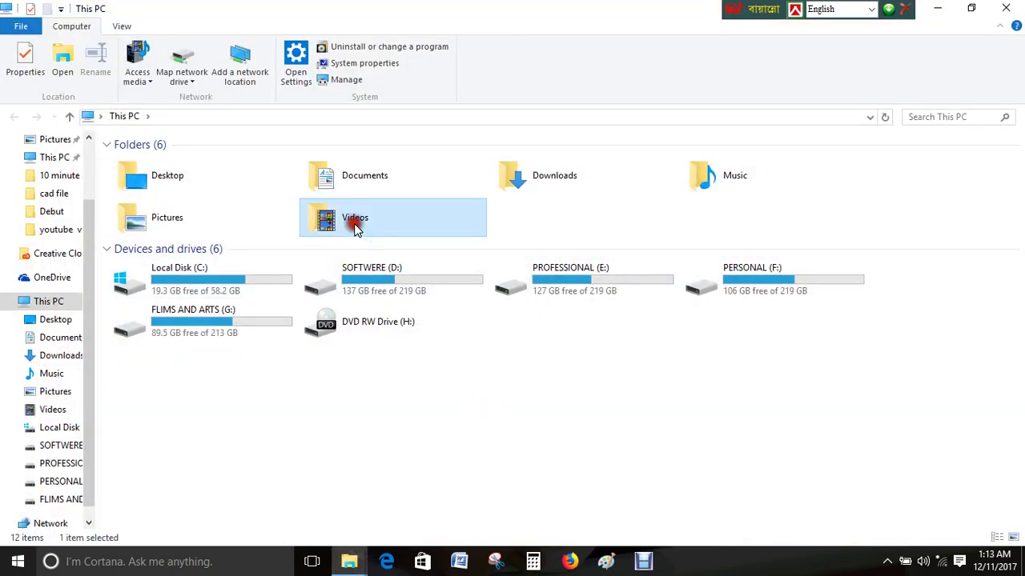
double_click(356, 224)
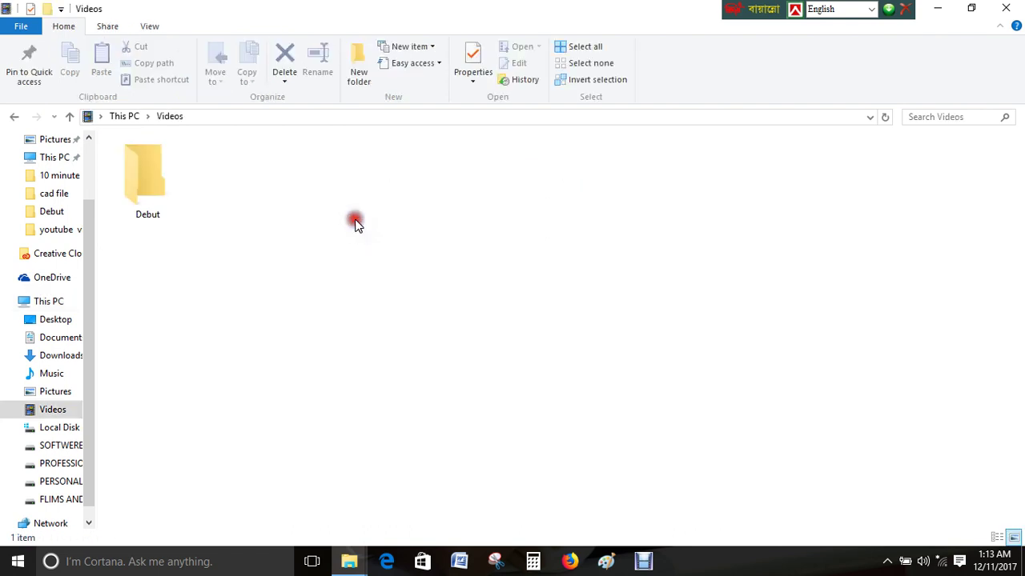
double_click(152, 178)
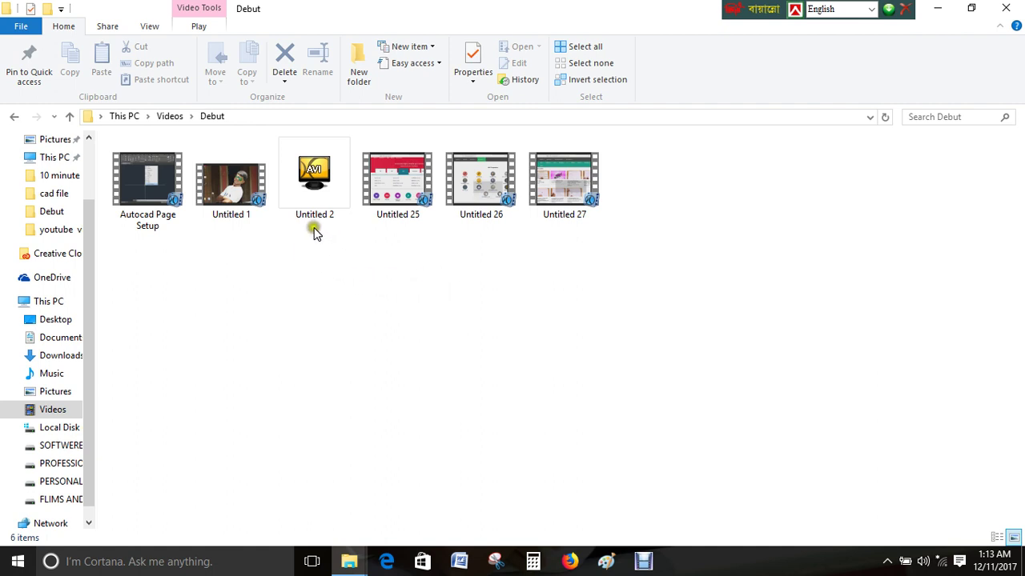
mouse_move(314, 180)
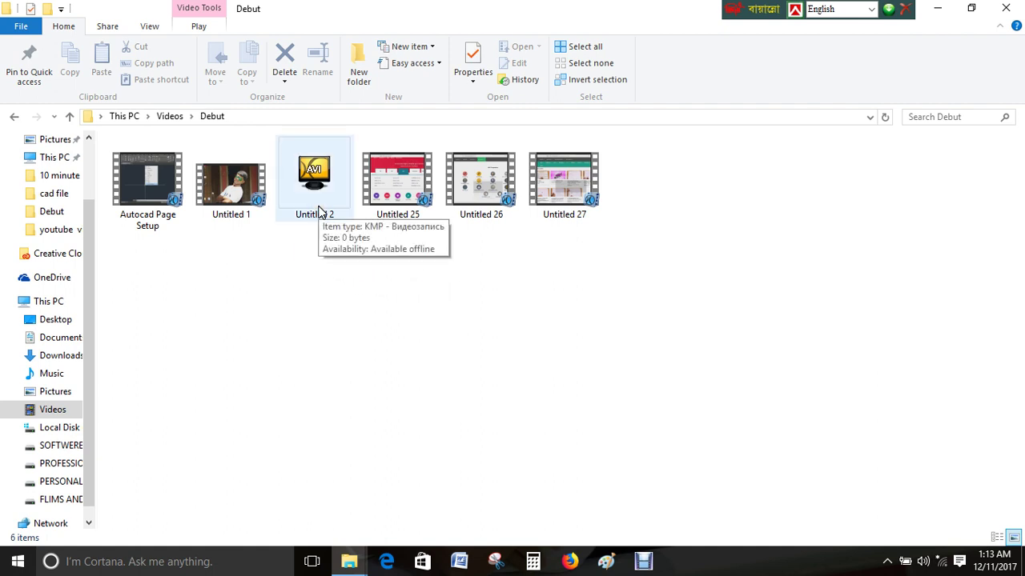
Step: Select the Untitled 2 video and bring up Debut's tray exit options
click(319, 211)
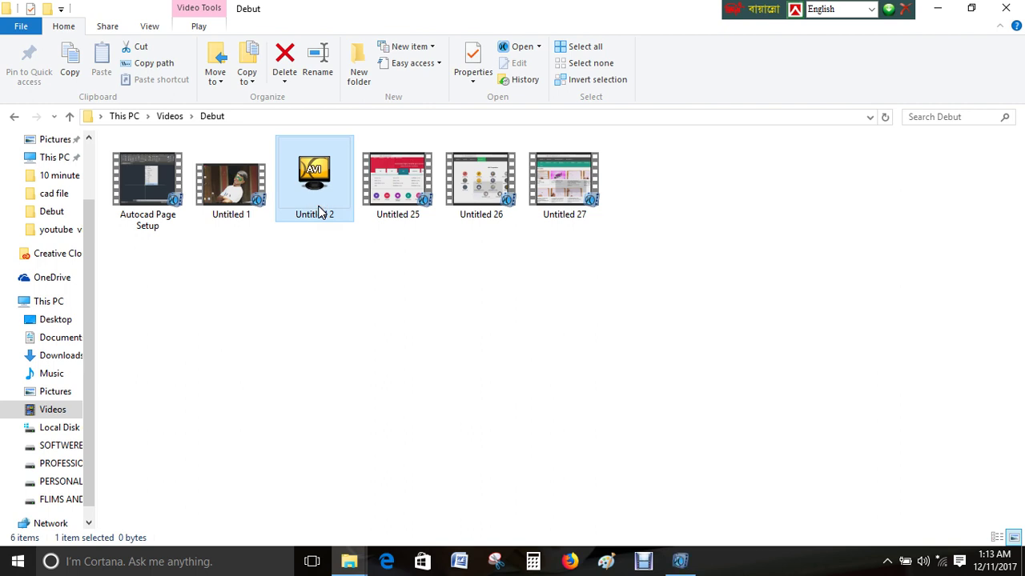
click(887, 562)
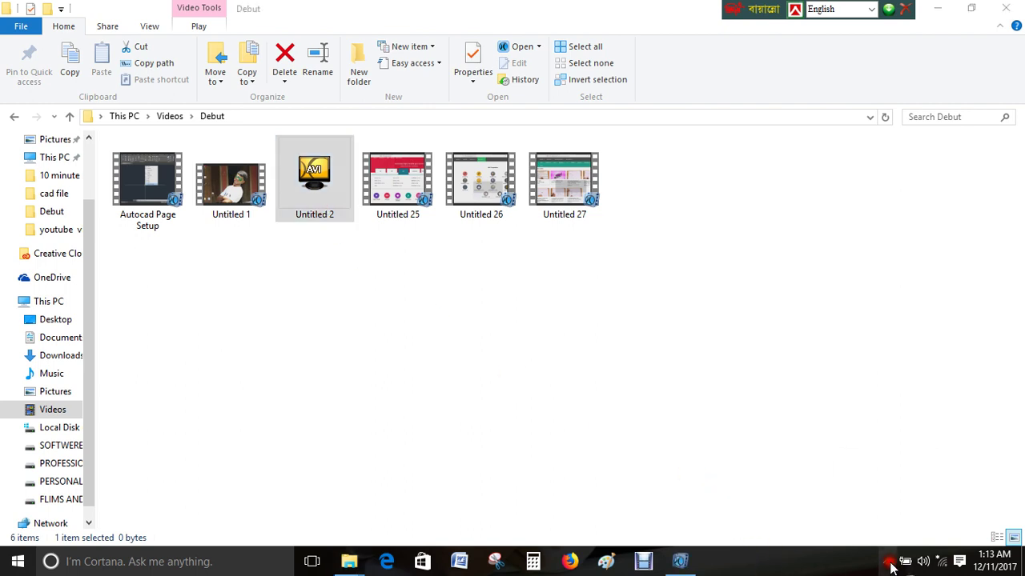
right_click(916, 475)
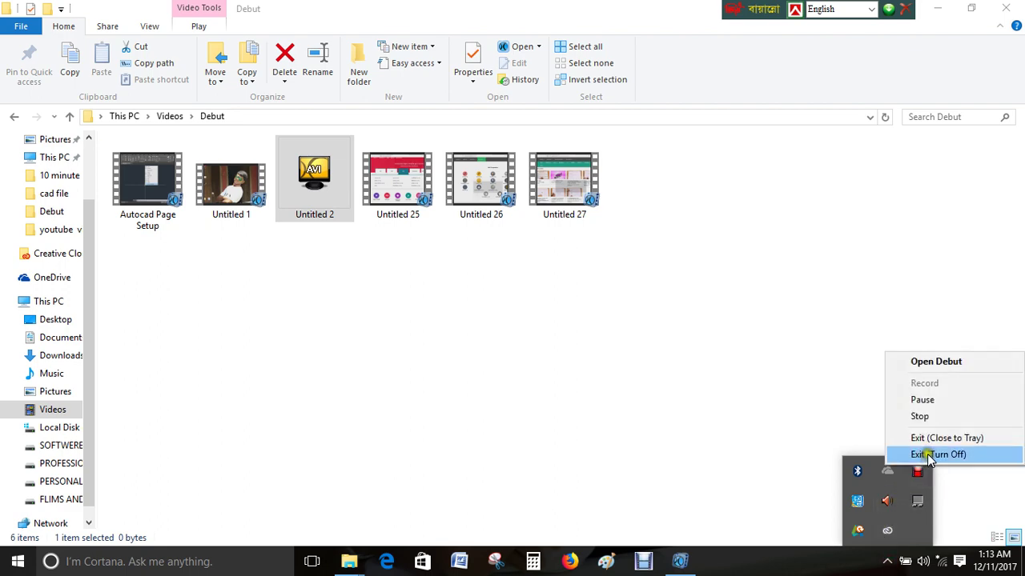